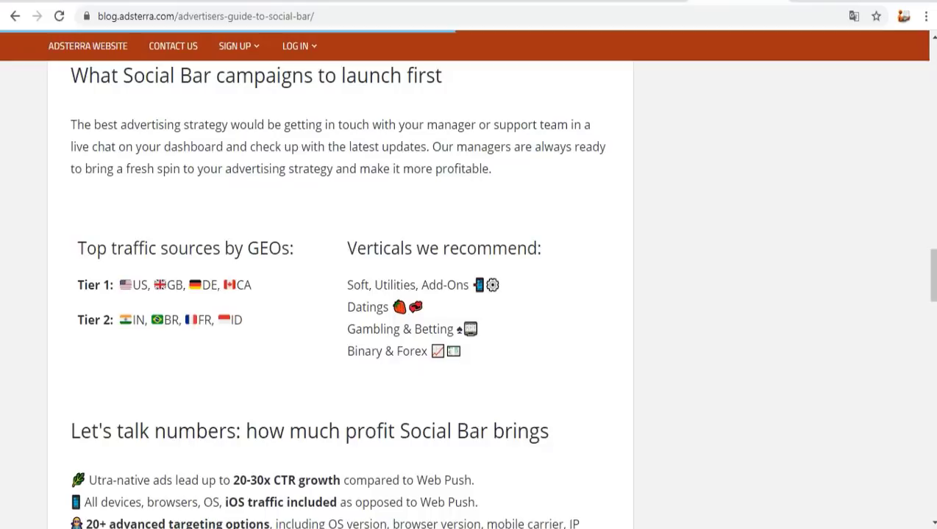
- Read through the Social Bar advertiser guide: top GEOs, recommended verticals, profit points and campaign launch instructions
double_click(175, 286)
scroll(337, 294, "down", 1)
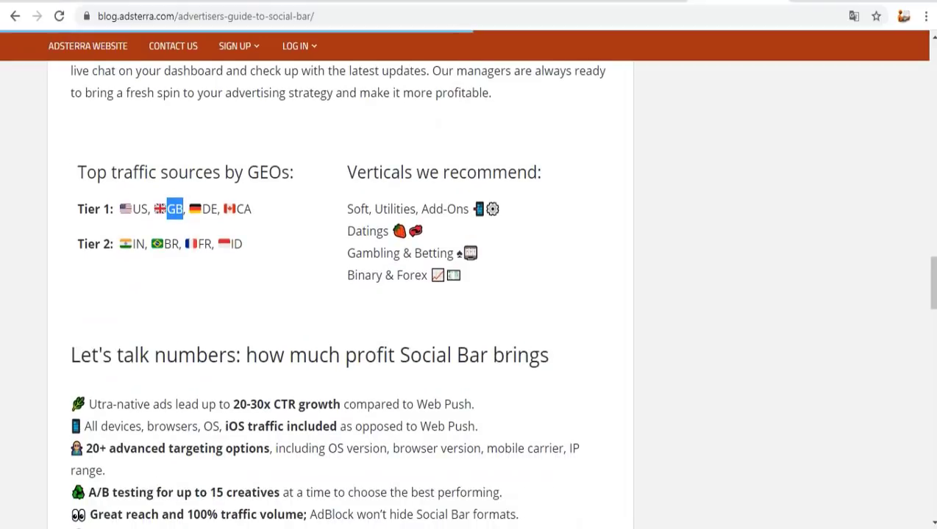
scroll(337, 294, "down", 2)
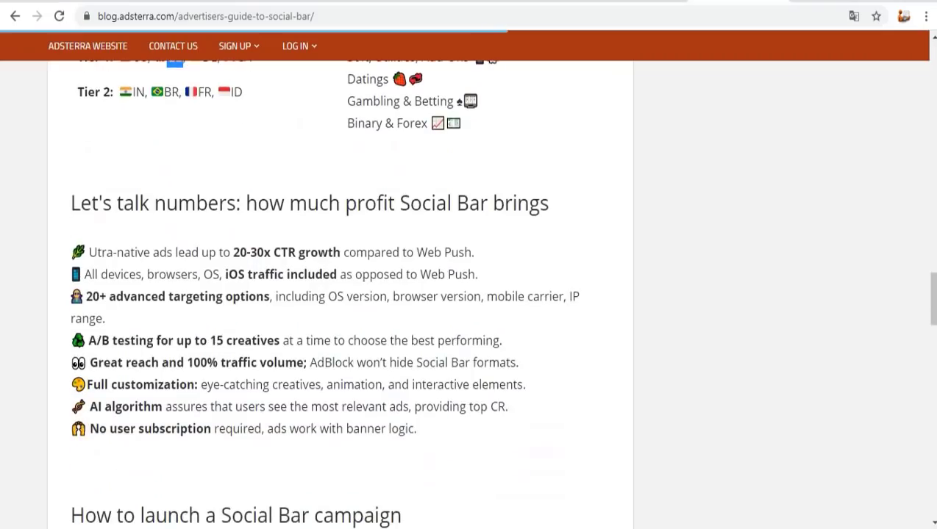
scroll(337, 294, "down", 4)
scroll(337, 295, "up", 3)
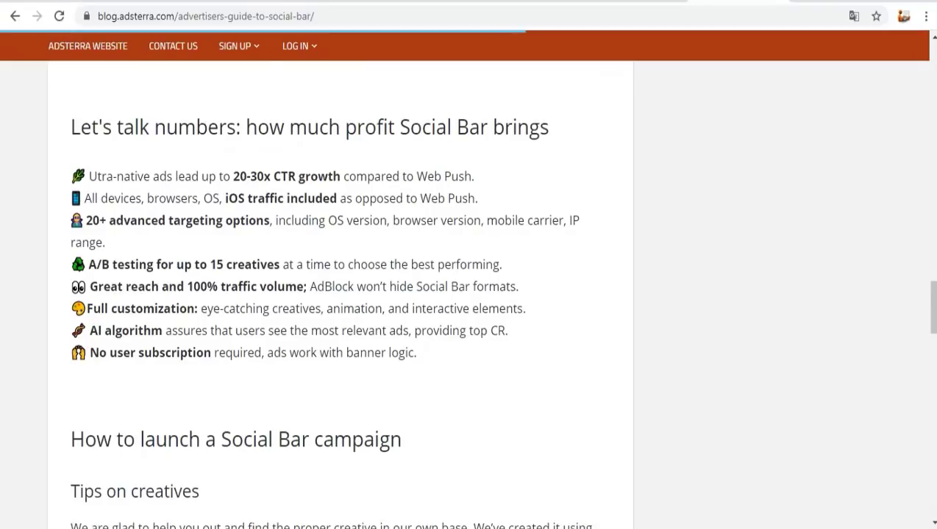
scroll(337, 294, "down", 1)
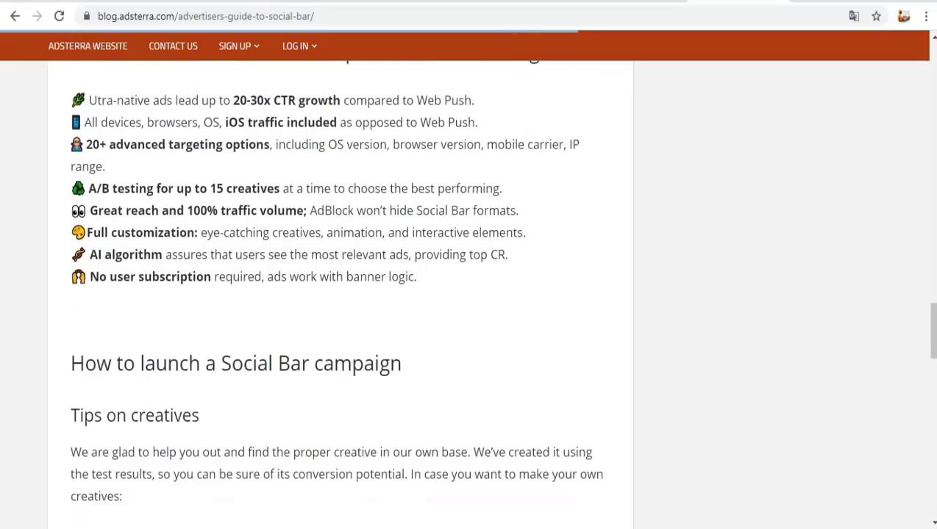
scroll(337, 294, "down", 8)
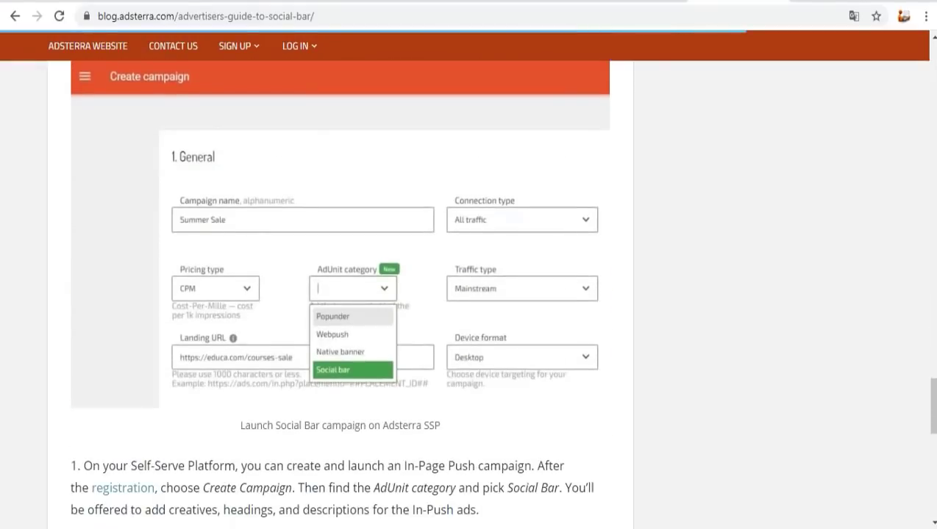
scroll(337, 294, "up", 3)
scroll(337, 294, "down", 12)
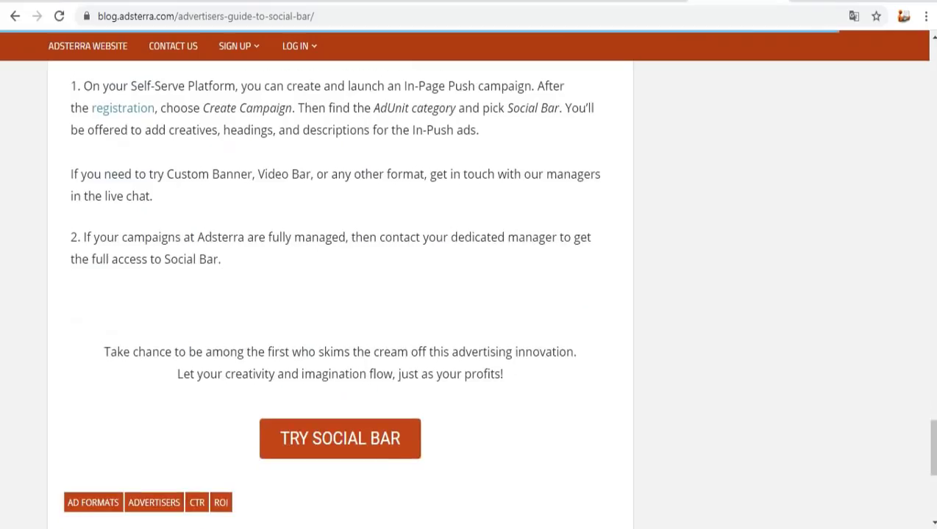
scroll(337, 294, "up", 2)
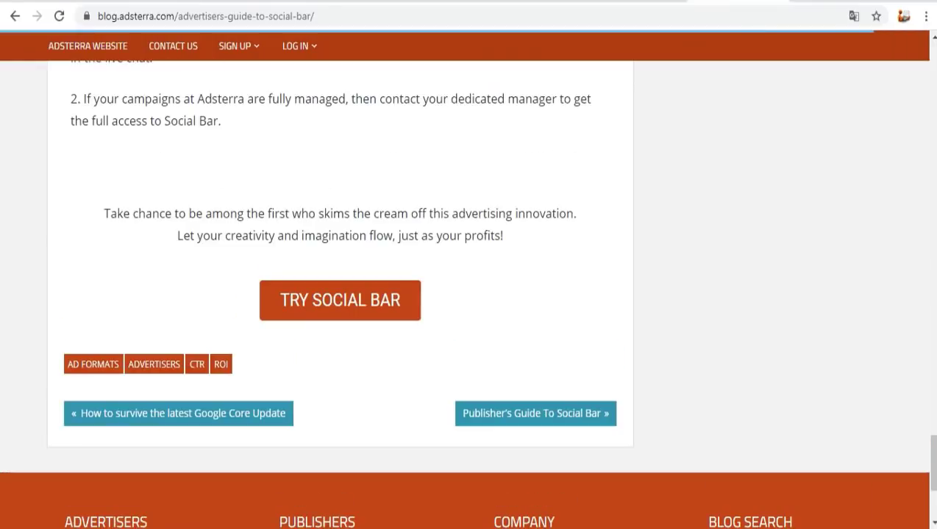
scroll(336, 294, "up", 20)
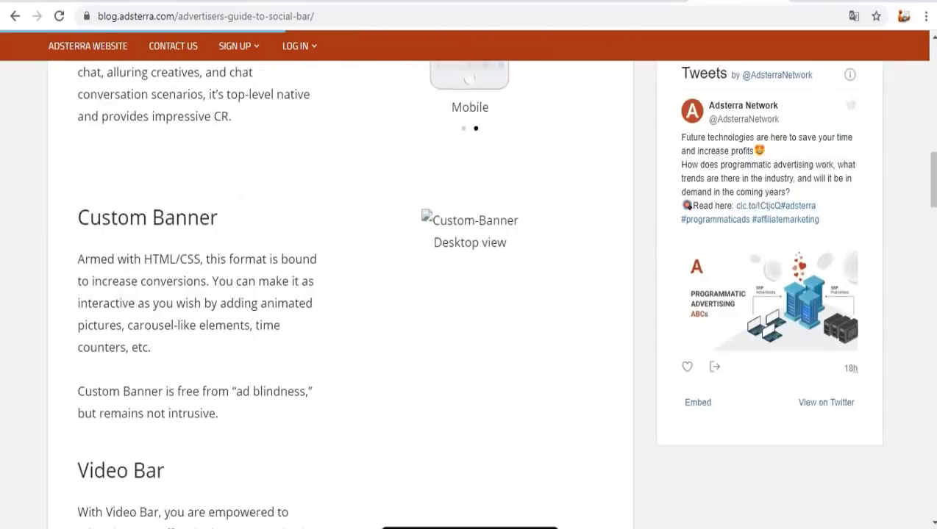
scroll(337, 294, "up", 15)
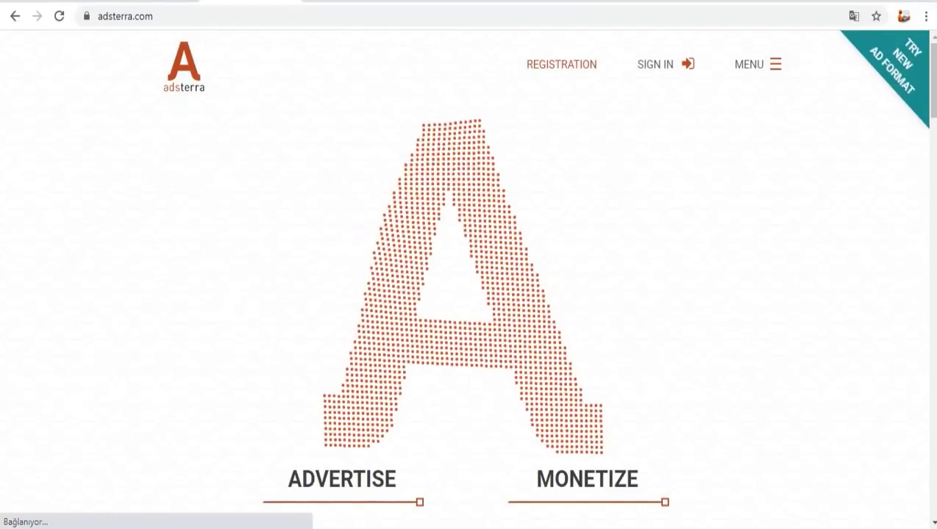
- Open the registration form for advertisers from the Adsterra homepage
scroll(468, 294, "down", 4)
scroll(468, 294, "up", 2)
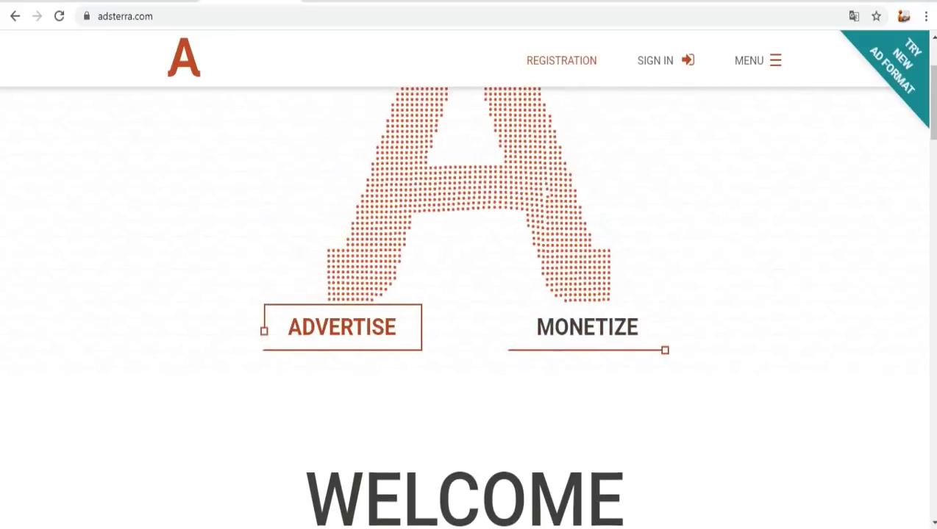
scroll(468, 294, "up", 2)
mouse_move(561, 64)
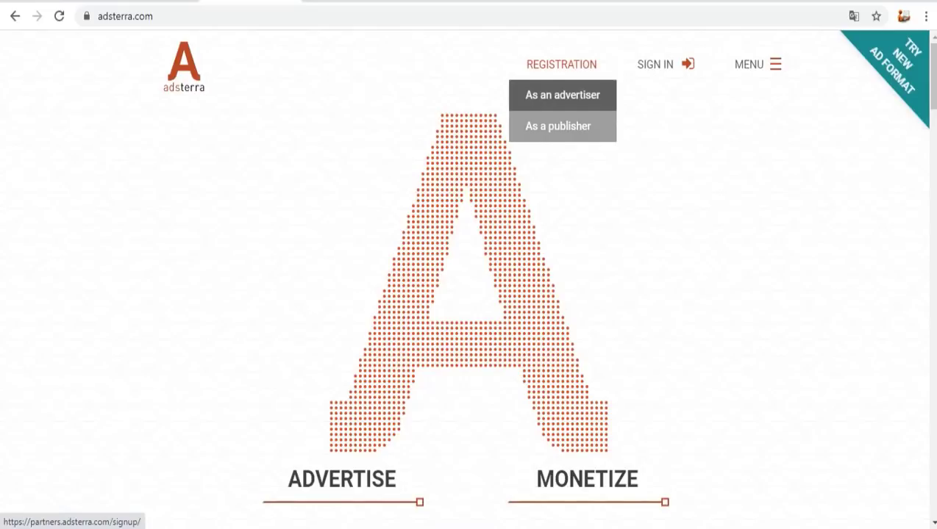
left_click(545, 97)
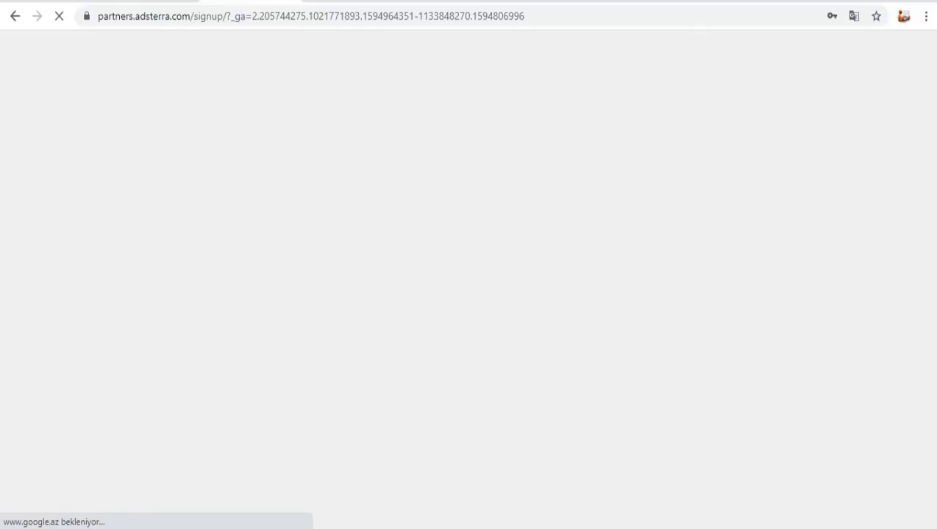
- Examine the login, password, name and e-mail fields of the advertiser sign-up form
scroll(468, 294, "down", 1)
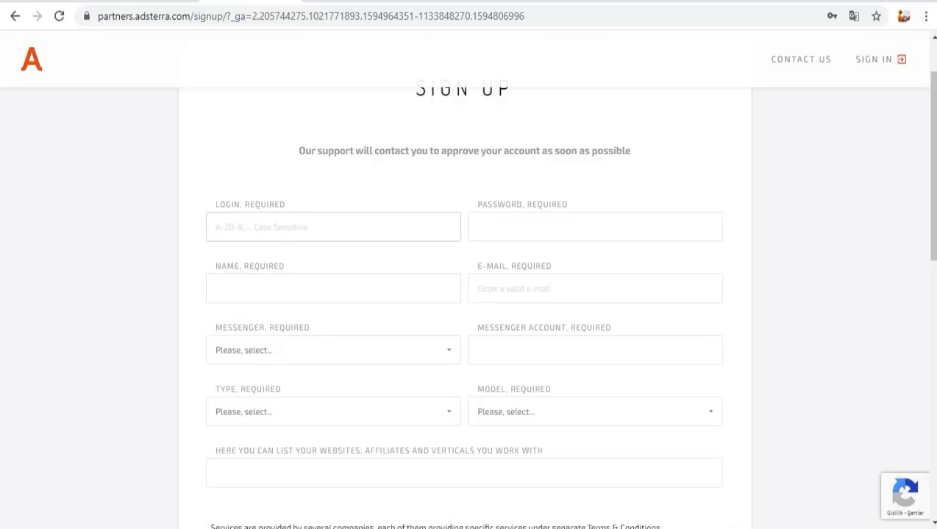
left_click(594, 226)
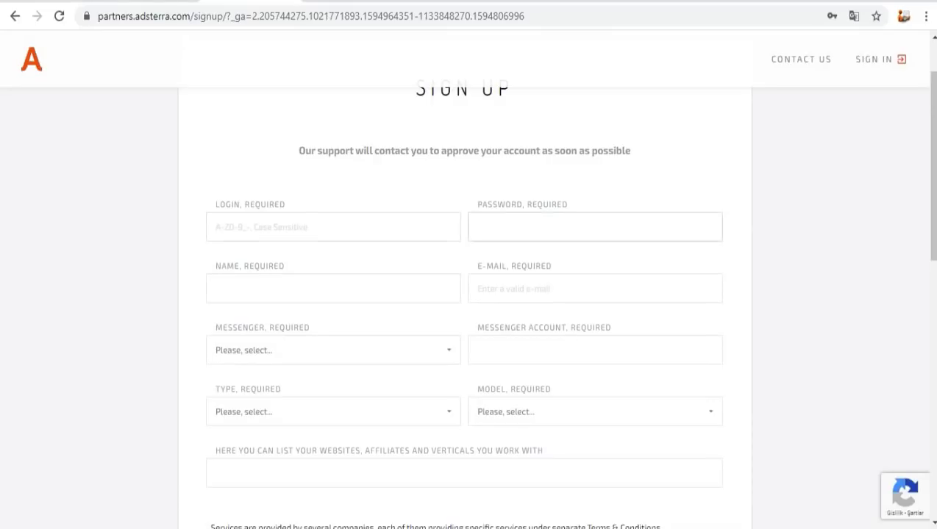
left_click(333, 288)
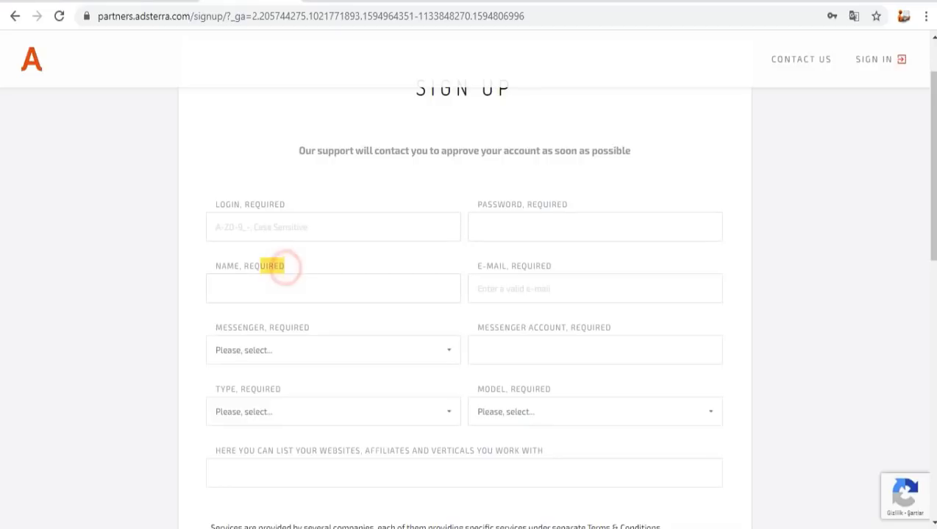
left_click(274, 266)
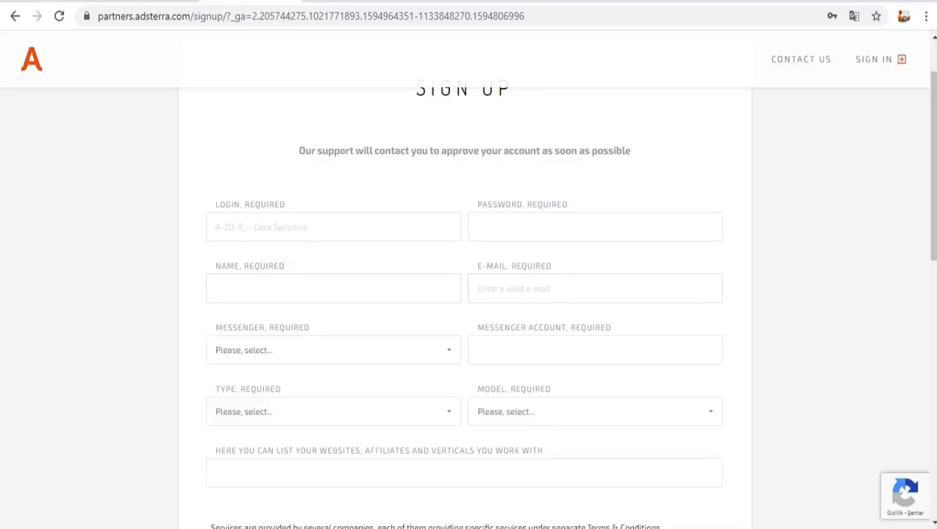
left_click(594, 289)
scroll(465, 294, "down", 1)
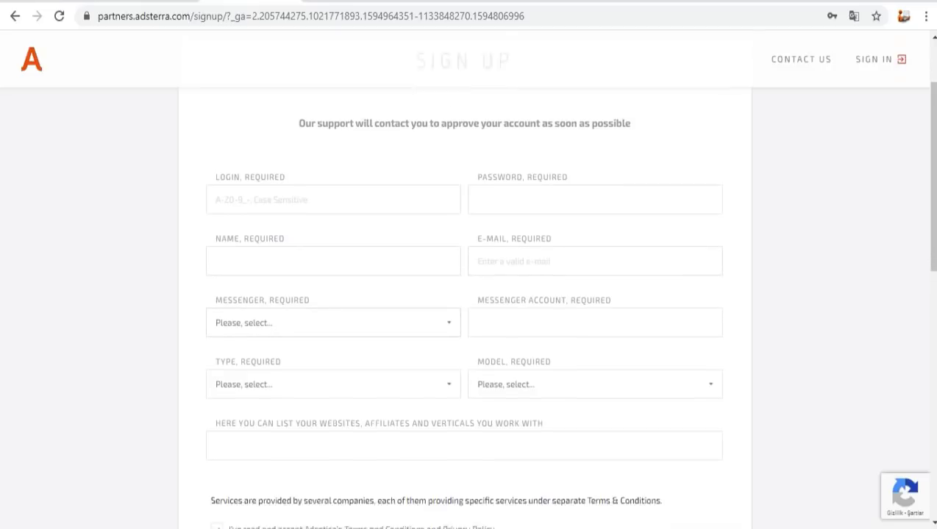
- Review the available messenger, type and model options and the remaining fields of the advertiser sign-up form
left_click(449, 273)
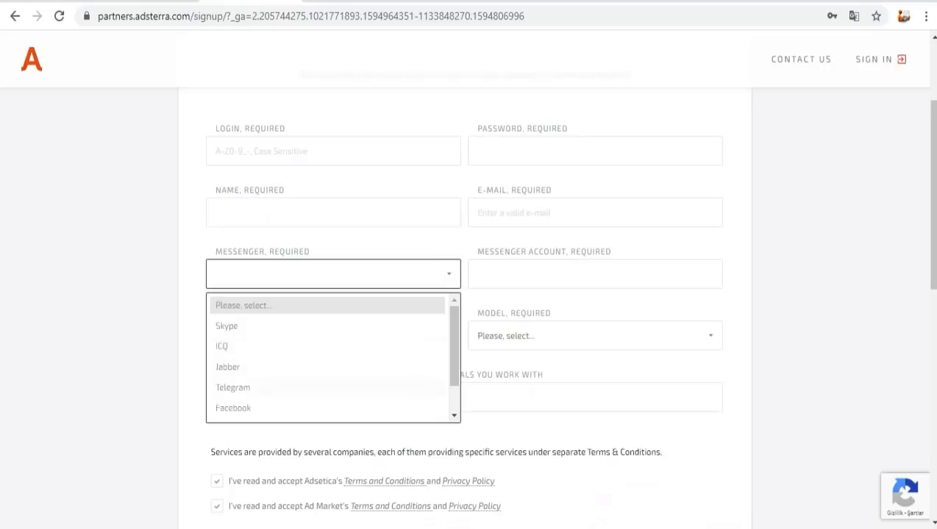
scroll(331, 358, "down", 1)
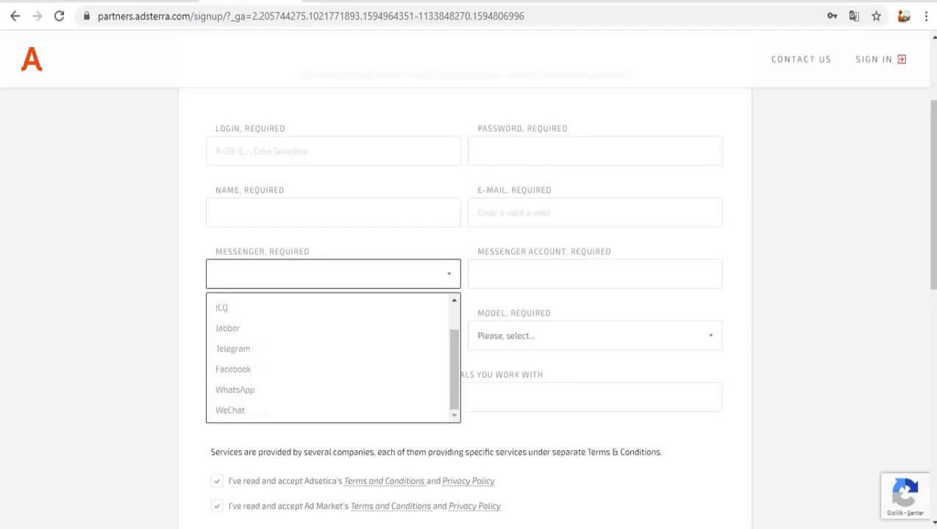
left_click(649, 257)
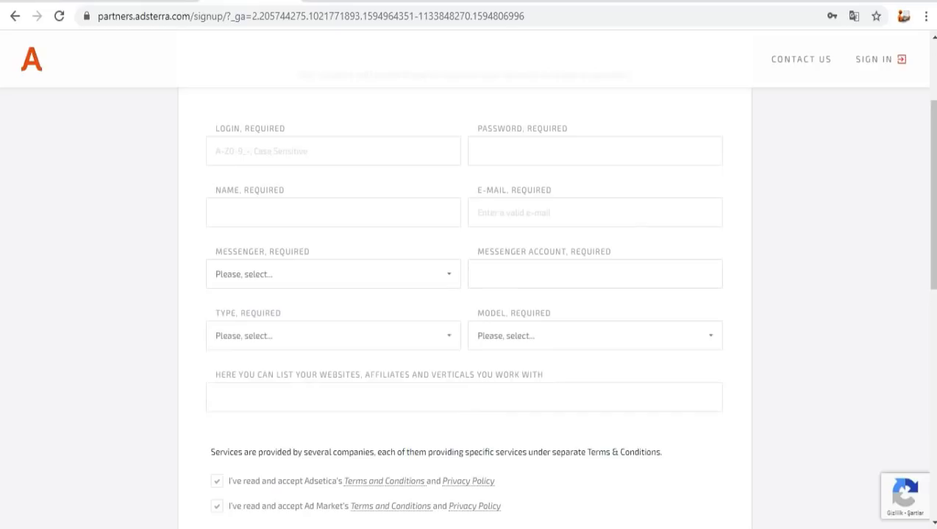
left_click(300, 331)
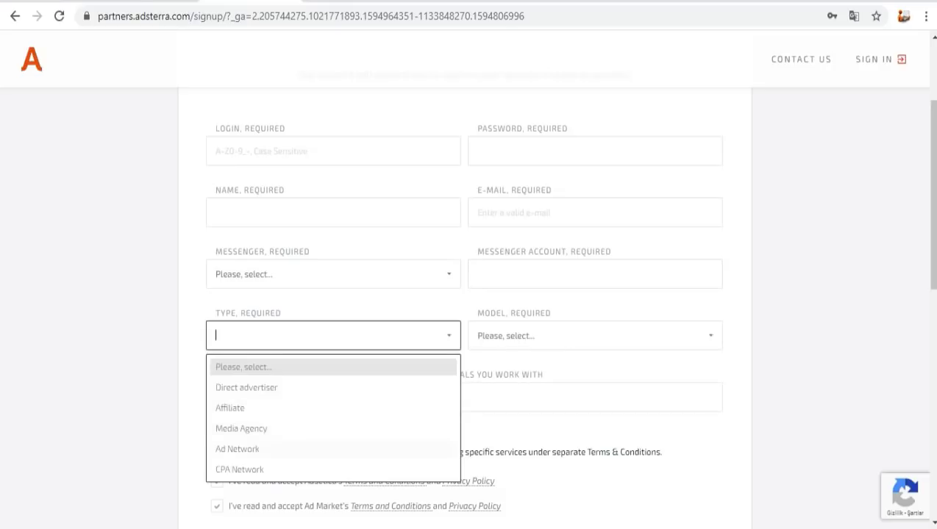
scroll(527, 294, "down", 1)
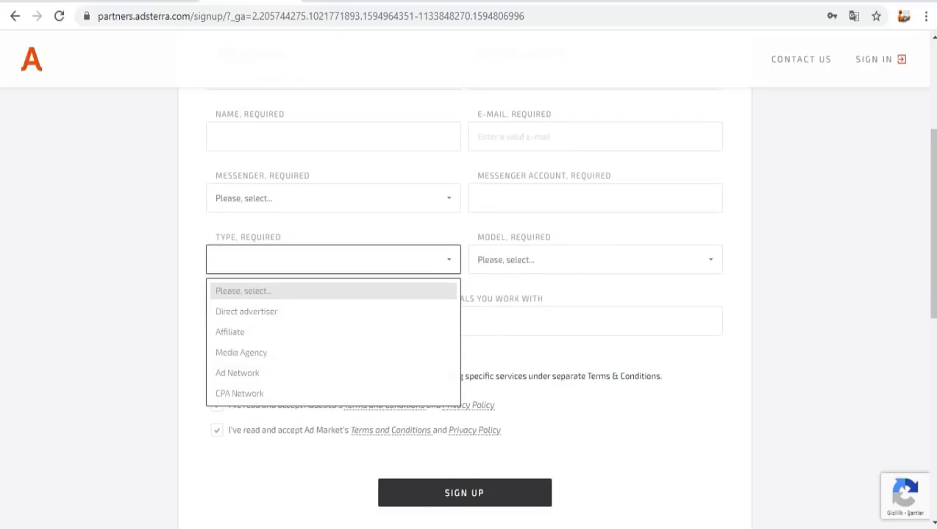
left_click(528, 263)
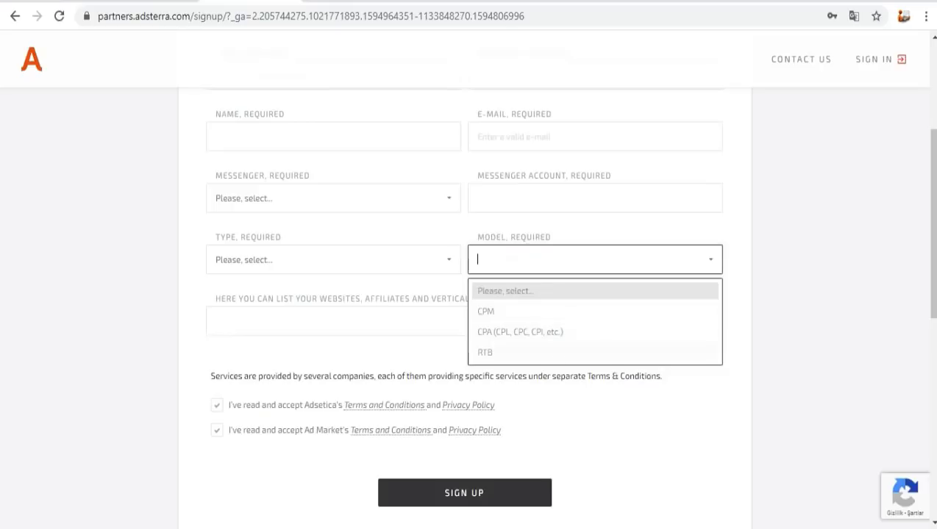
left_click(168, 316)
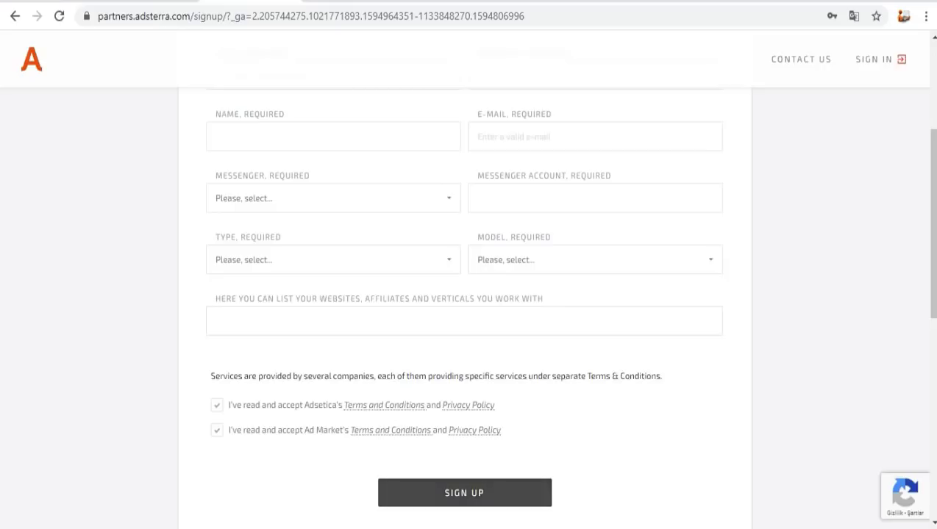
scroll(464, 294, "up", 3)
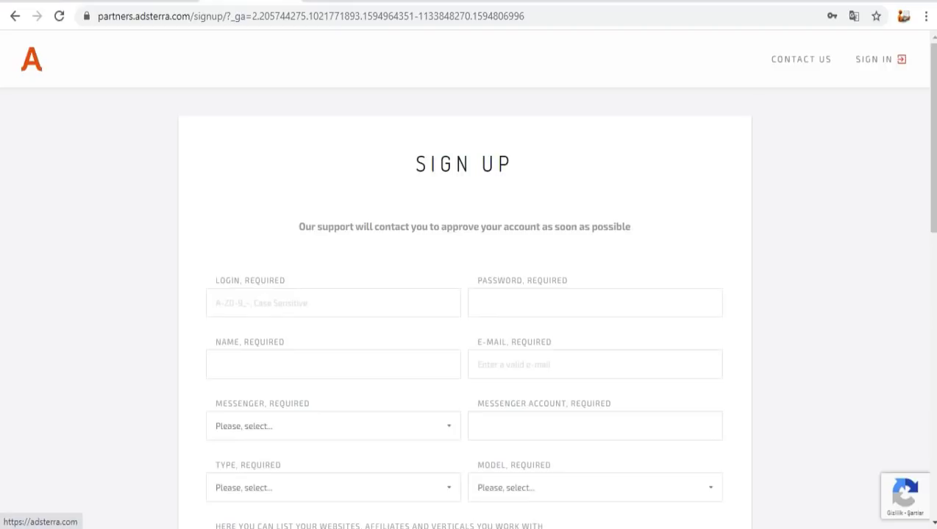
- Go back to the Adsterra homepage, open the publisher registration form and review its fields and terms
left_click(31, 59)
mouse_move(561, 64)
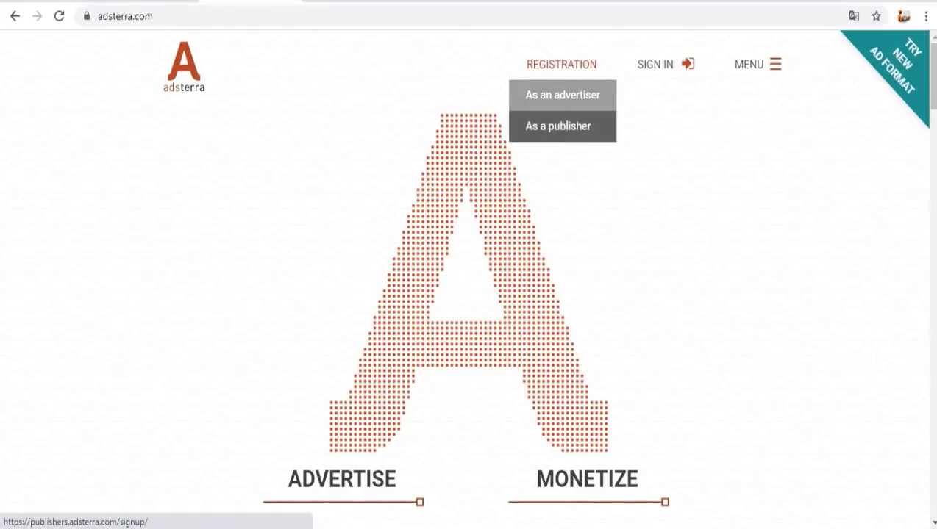
left_click(558, 130)
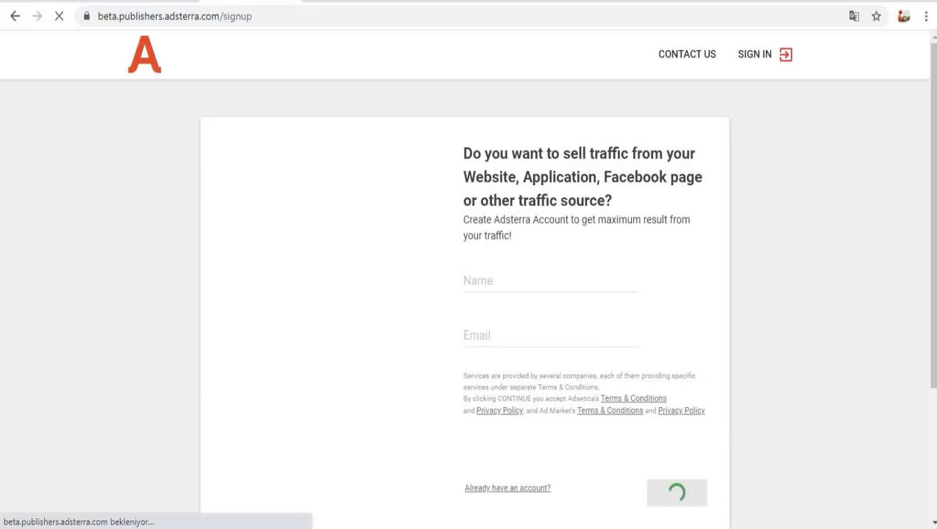
scroll(466, 278, "down", 3)
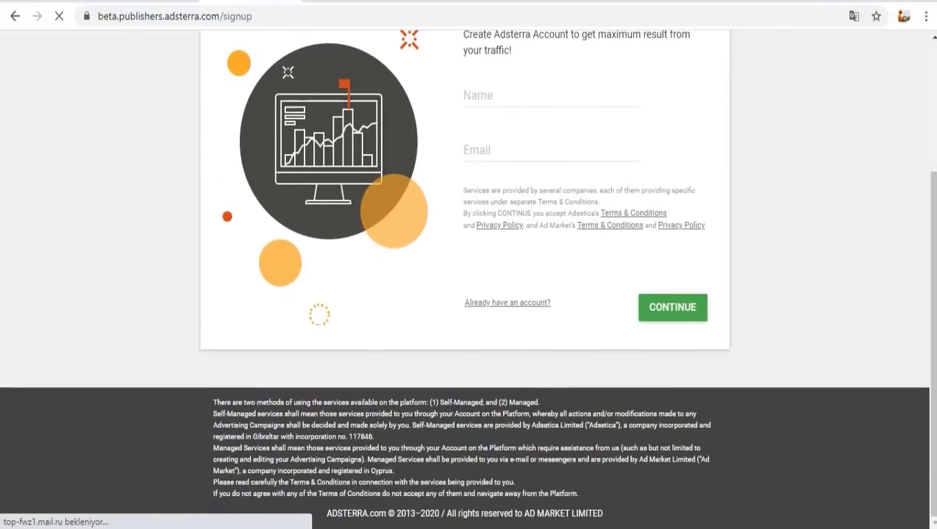
scroll(466, 279, "up", 3)
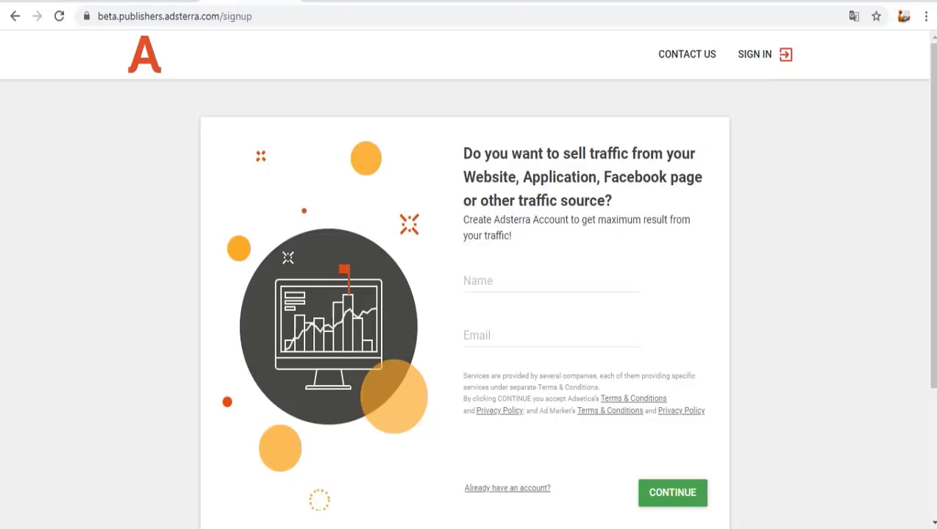
scroll(468, 279, "down", 3)
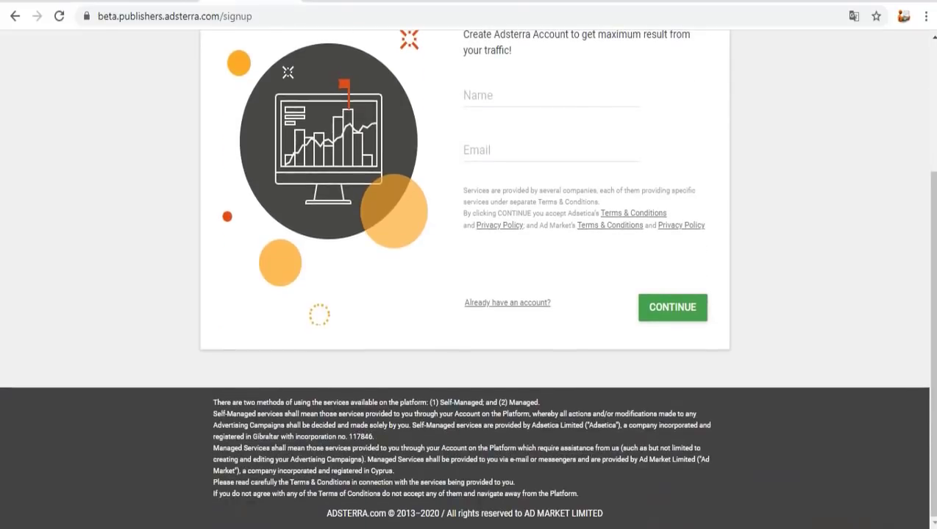
scroll(468, 279, "up", 2)
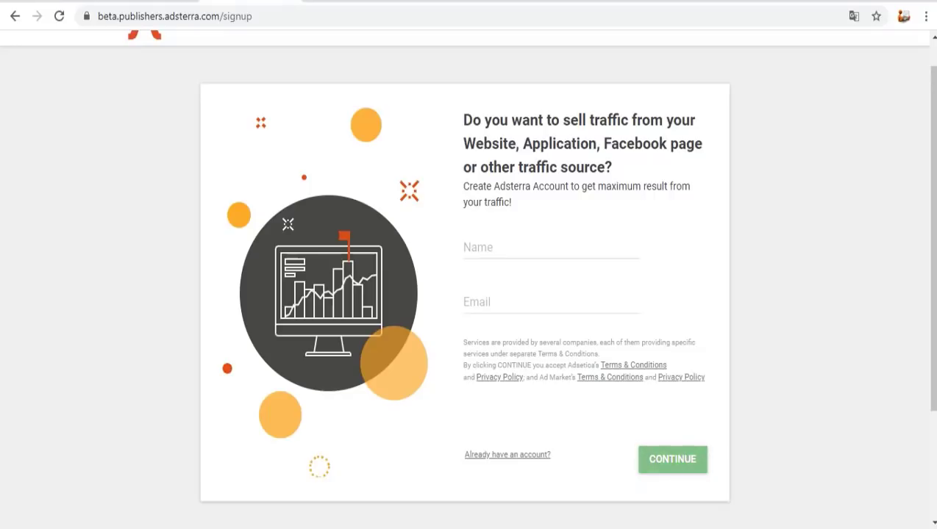
scroll(468, 279, "down", 2)
scroll(468, 279, "up", 3)
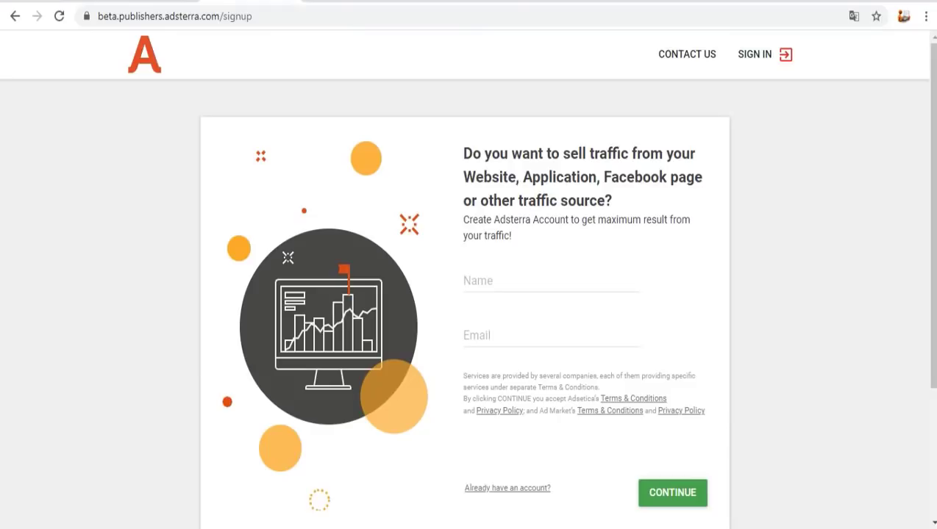
- Leave the publisher form, sign in to the advertiser account and display its navigation sections
left_click(144, 55)
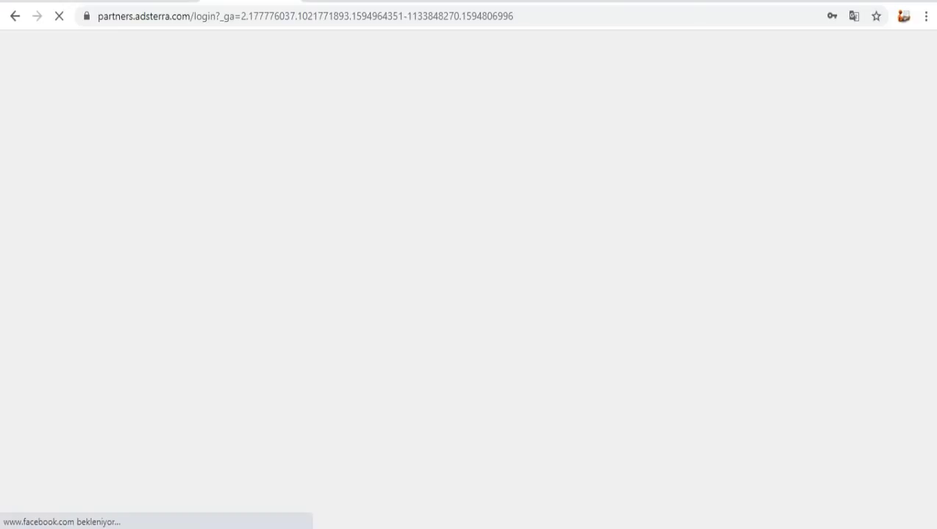
key("Return")
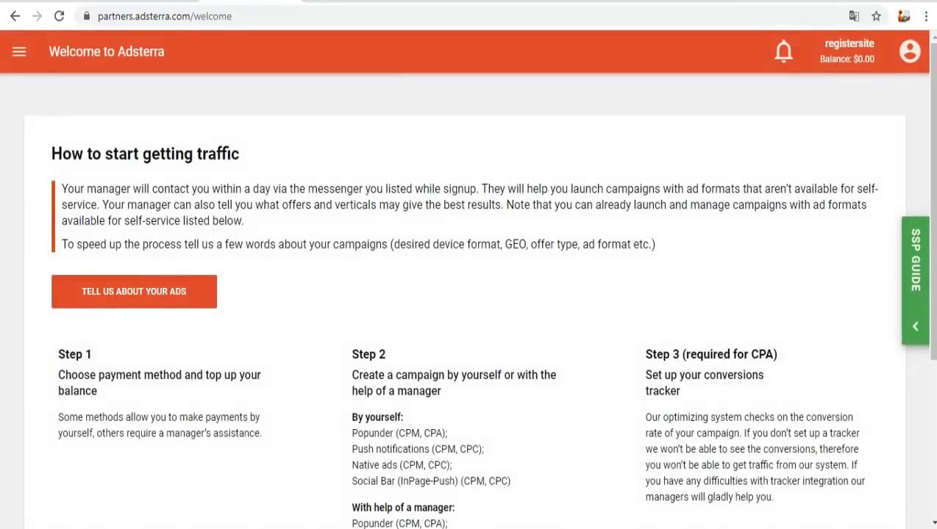
left_click(19, 51)
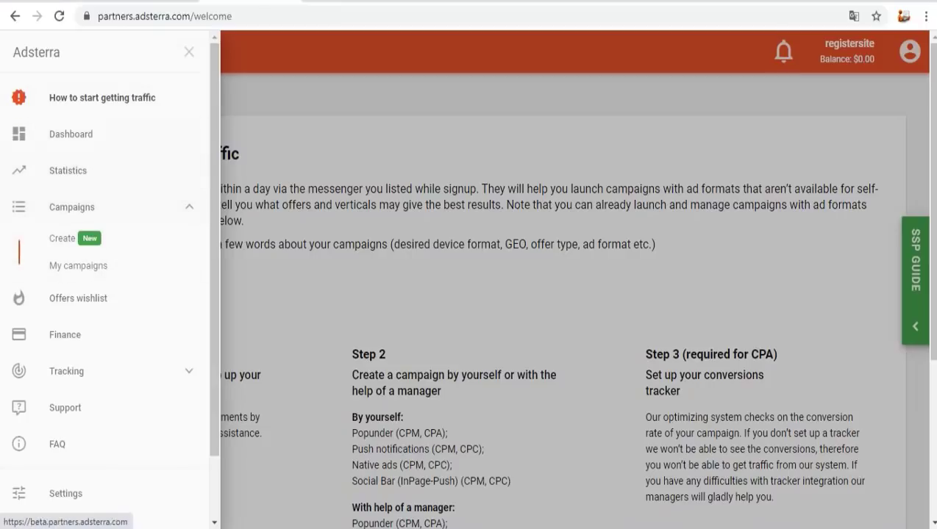
- Open the advertiser account's Finance page and review the payment steps and available payment methods
scroll(110, 297, "down", 1)
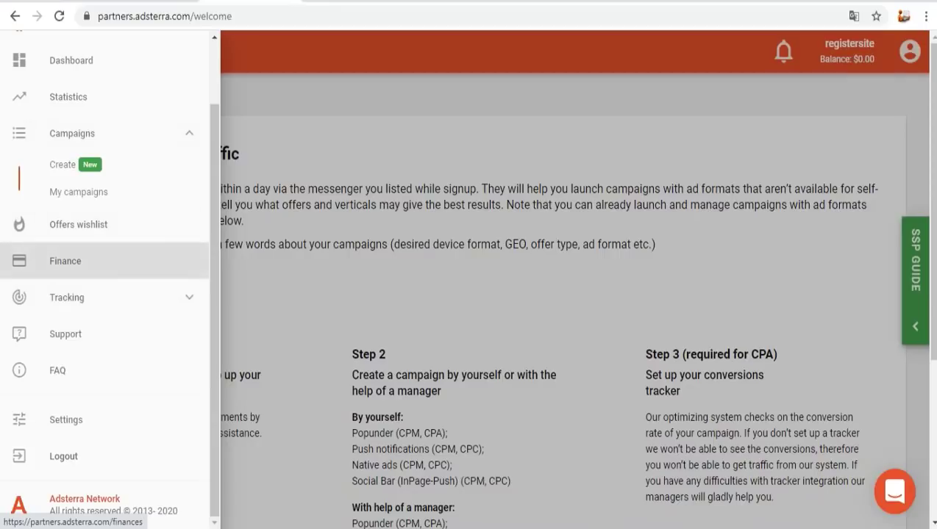
left_click(104, 259)
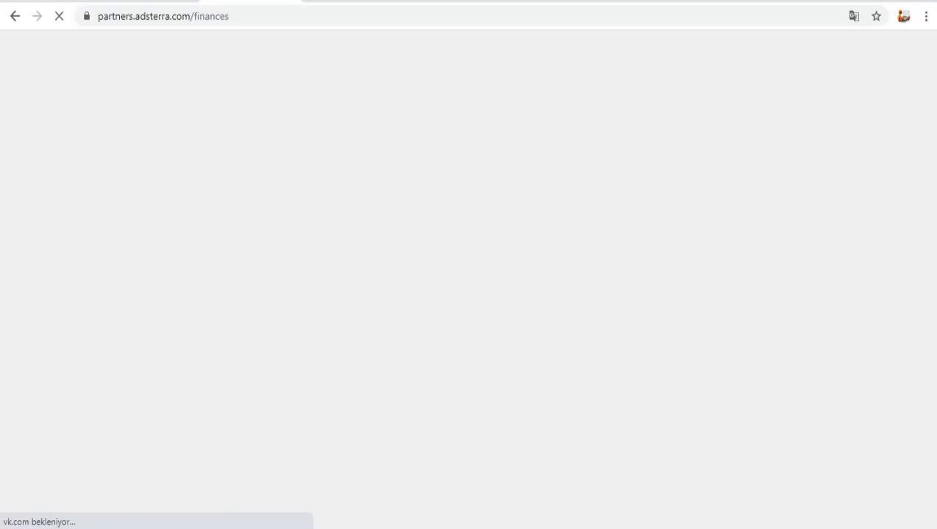
scroll(396, 243, "down", 1)
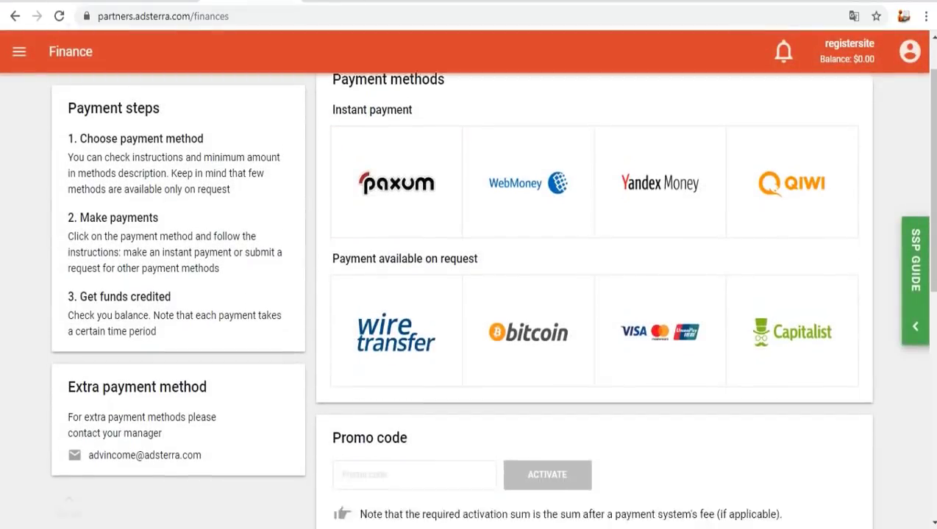
scroll(495, 299, "up", 2)
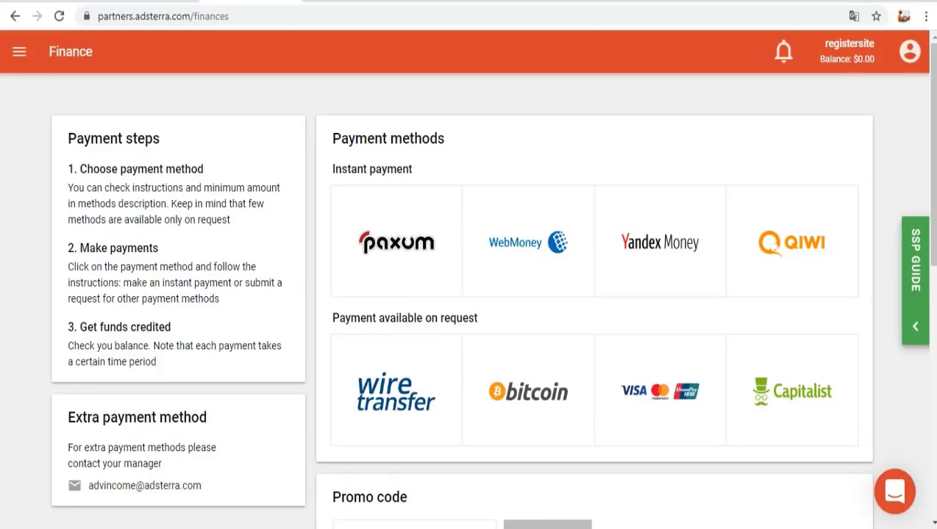
scroll(491, 294, "down", 4)
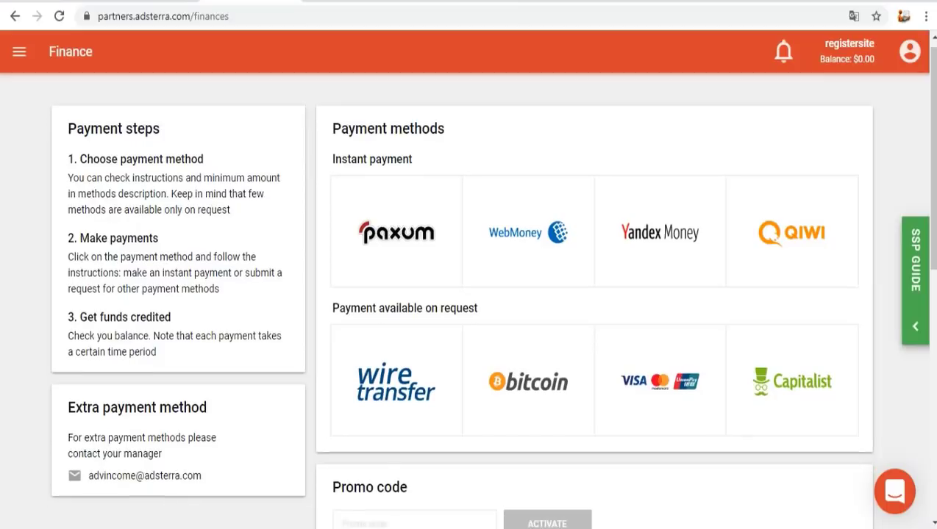
scroll(397, 308, "up", 3)
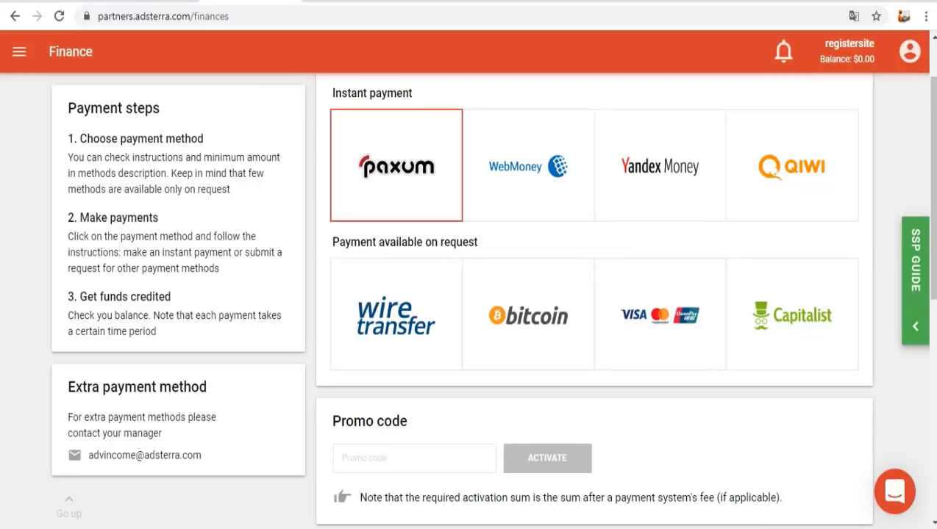
- Display the WebMoney payment details and review its deposit limits, fee and invoice requirements
left_click(528, 166)
scroll(594, 295, "down", 1)
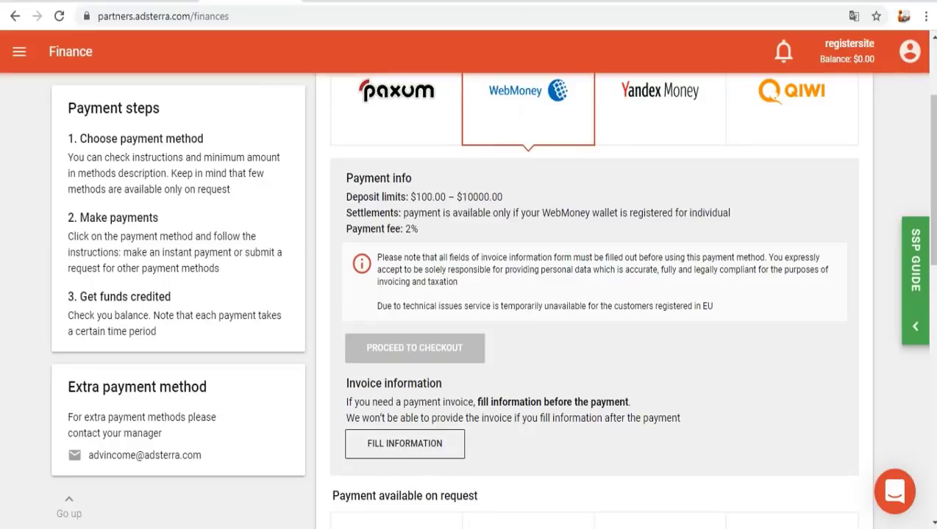
scroll(594, 295, "down", 2)
scroll(594, 294, "up", 5)
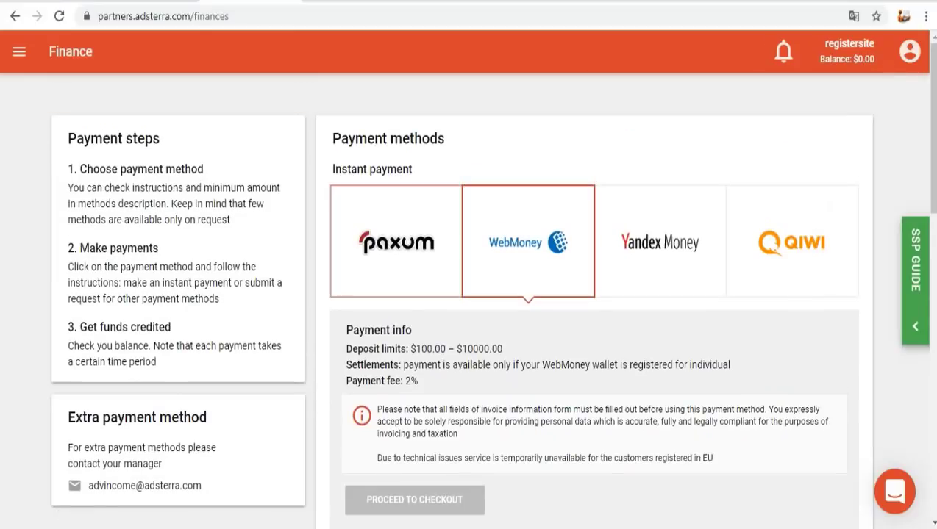
- Display the Paxum payment details and examine its deposit limits, instant payment form and invoice section
left_click(397, 245)
scroll(397, 245, "down", 2)
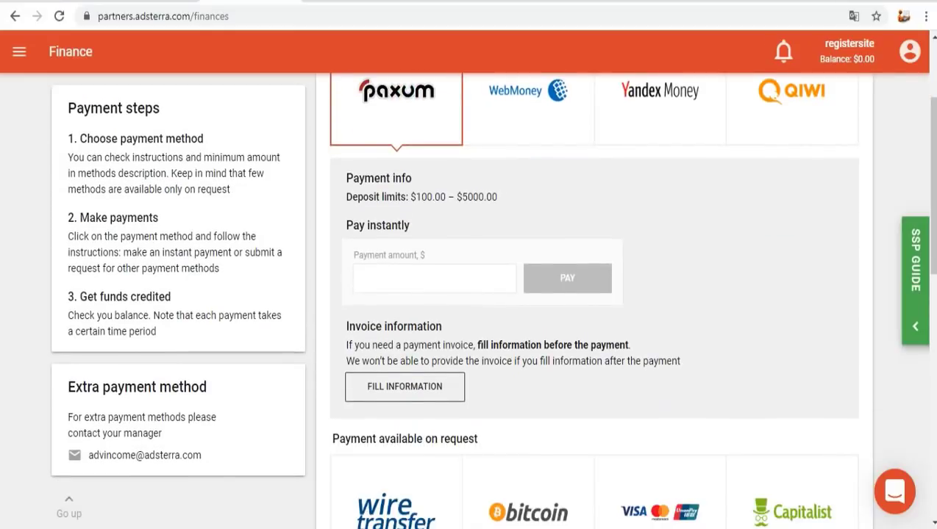
scroll(594, 294, "down", 2)
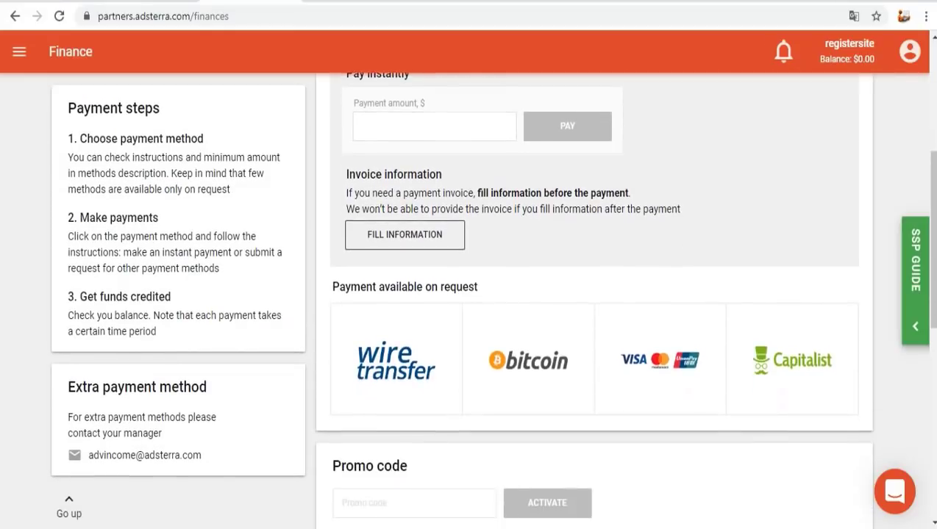
scroll(594, 294, "up", 1)
scroll(665, 294, "up", 2)
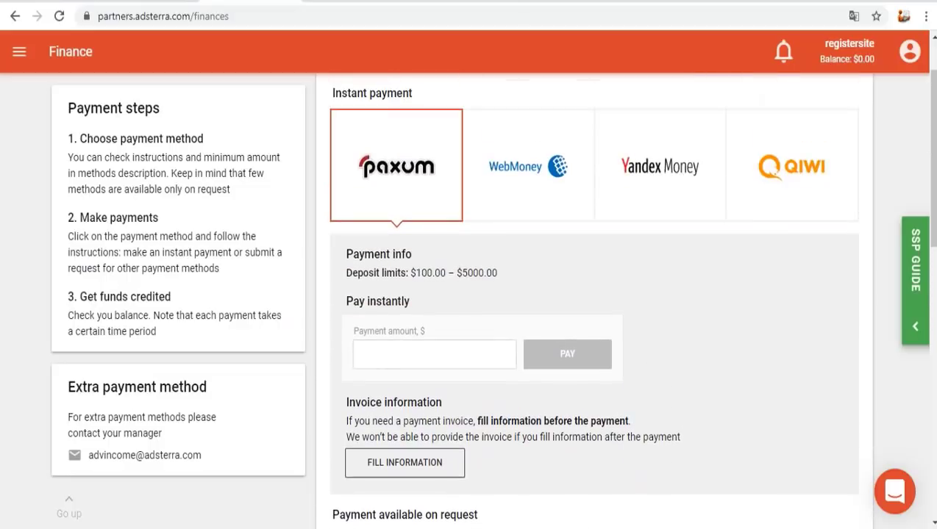
- Display the Yandex Money payment details and review its settlement, fee and invoice conditions
left_click(665, 167)
scroll(665, 184, "down", 1)
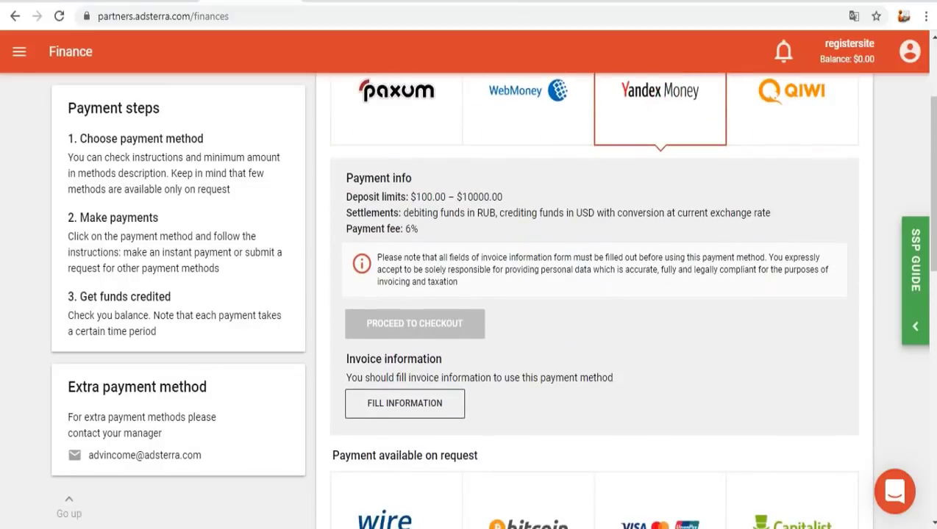
scroll(594, 294, "down", 1)
scroll(594, 294, "down", 3)
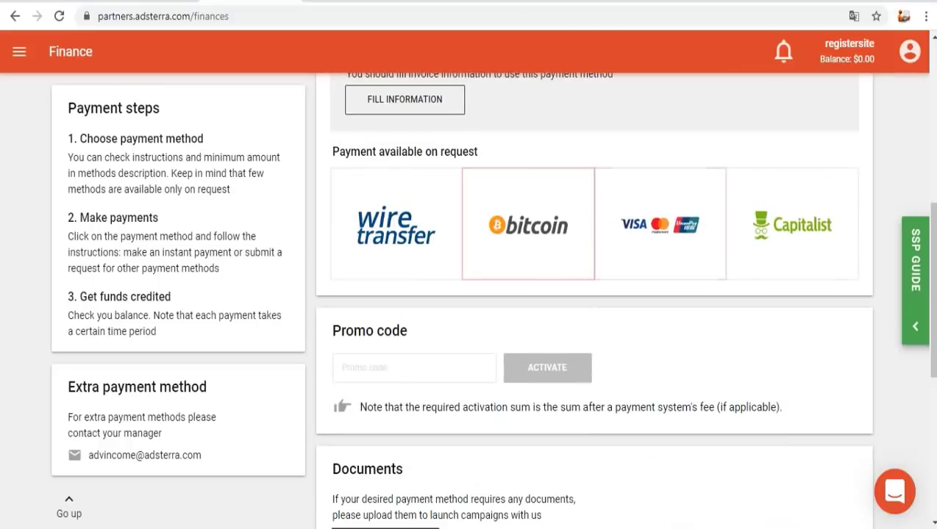
- Display the wire transfer payment details and examine its deposit limits, required document and request and invoice options
left_click(394, 226)
scroll(395, 225, "up", 5)
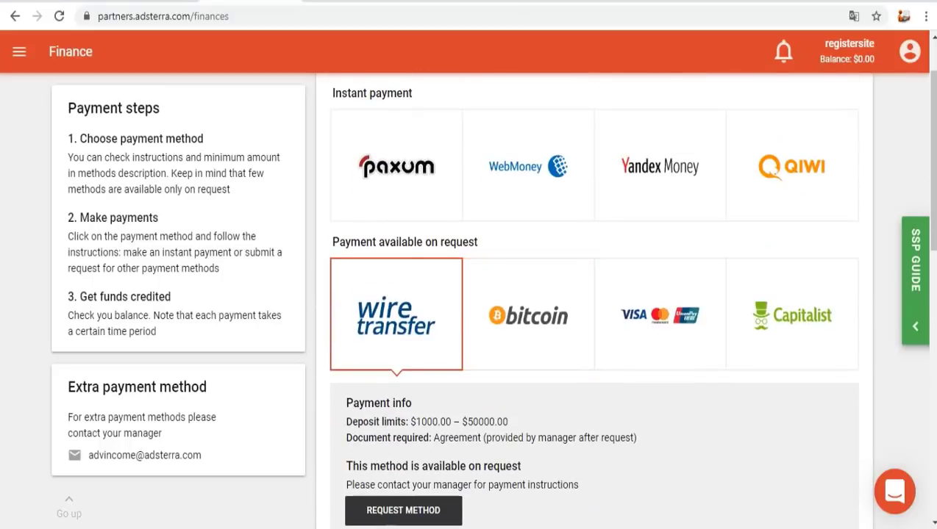
scroll(594, 294, "up", 1)
scroll(594, 294, "down", 2)
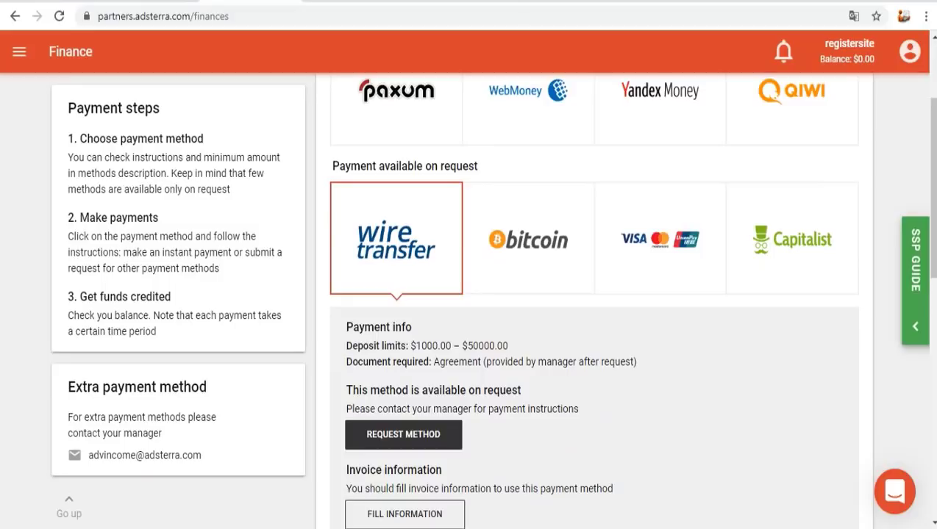
scroll(594, 294, "down", 4)
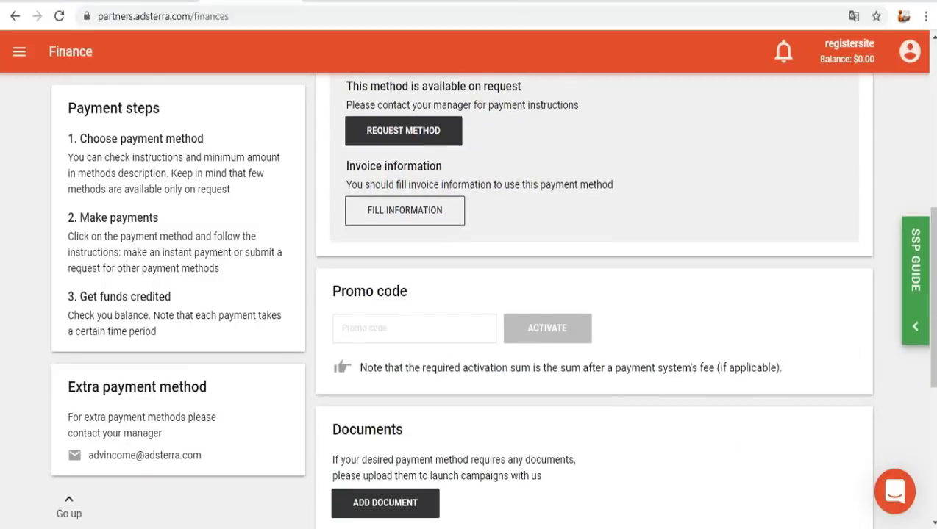
scroll(594, 294, "up", 1)
scroll(594, 294, "down", 3)
scroll(594, 294, "up", 2)
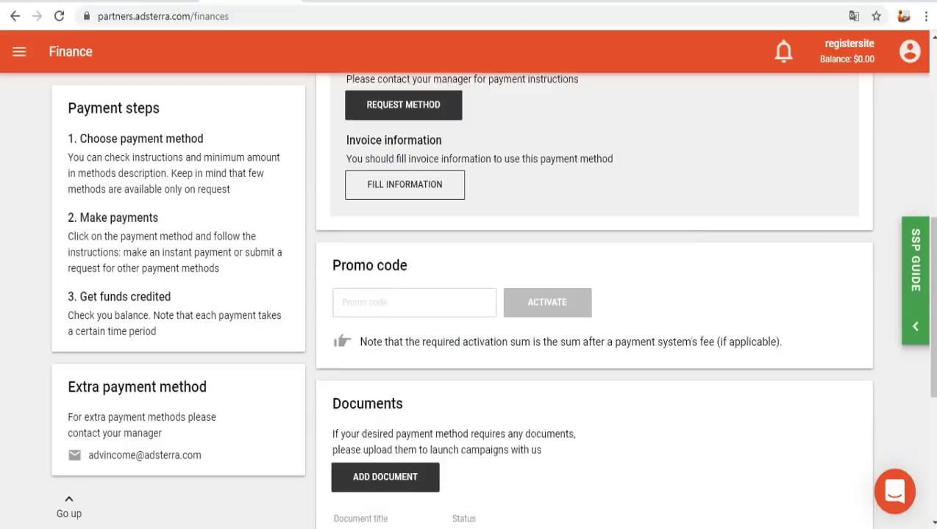
scroll(594, 294, "up", 5)
scroll(594, 294, "down", 4)
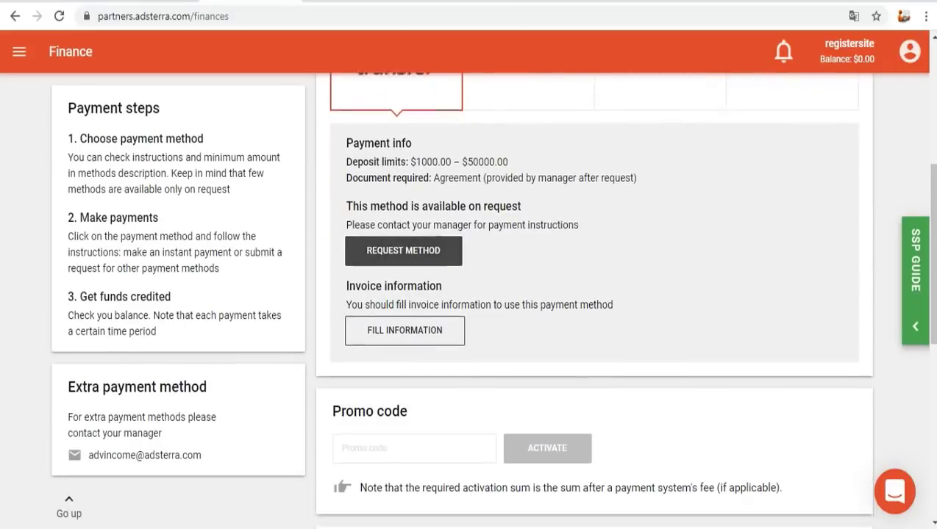
scroll(594, 294, "down", 2)
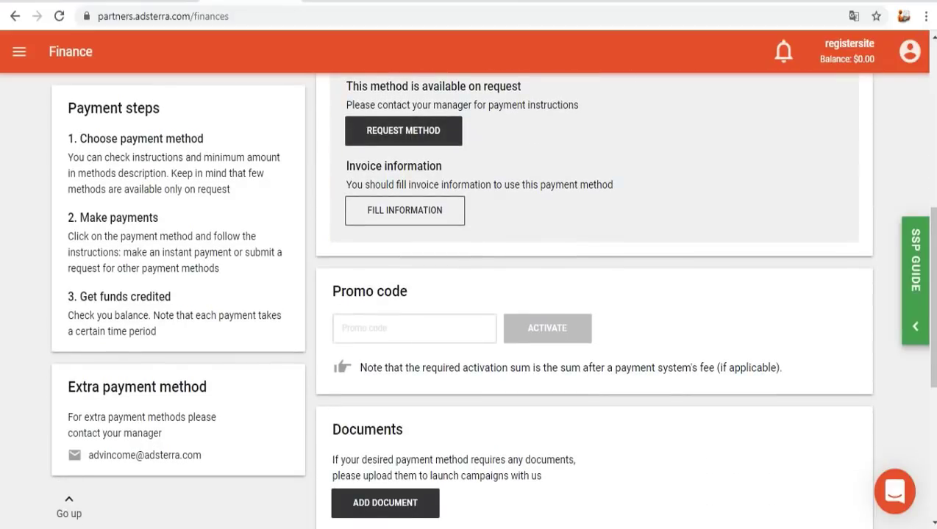
- Review the promo code, documents and payments history sections, and return to the start of the Finance page
scroll(594, 294, "down", 1)
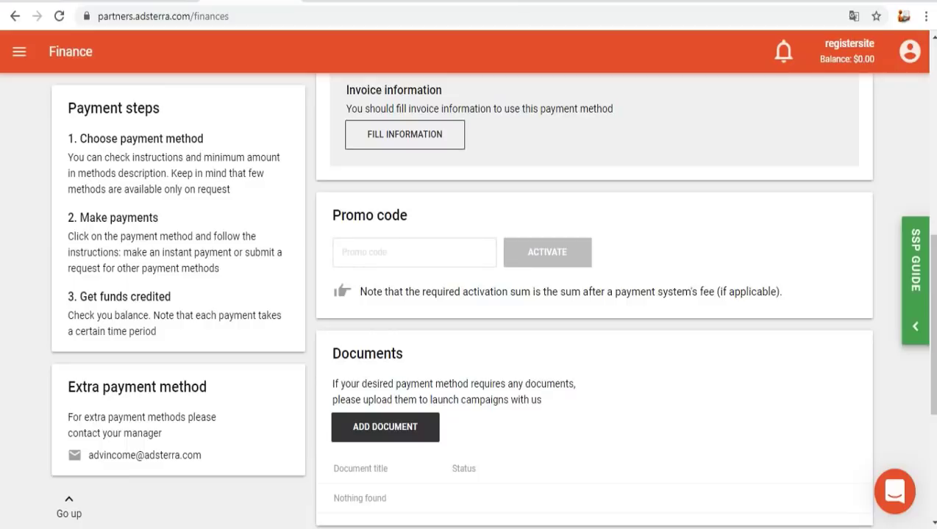
scroll(594, 294, "down", 4)
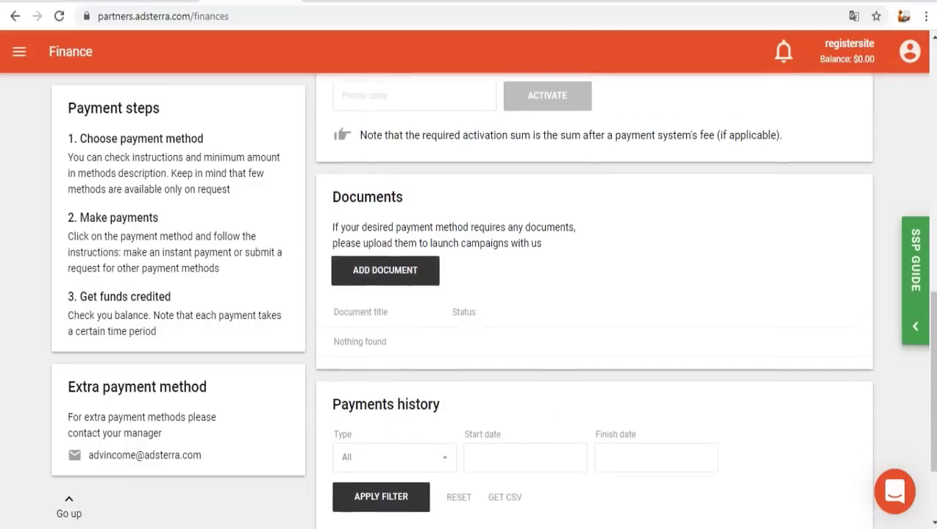
left_click(68, 506)
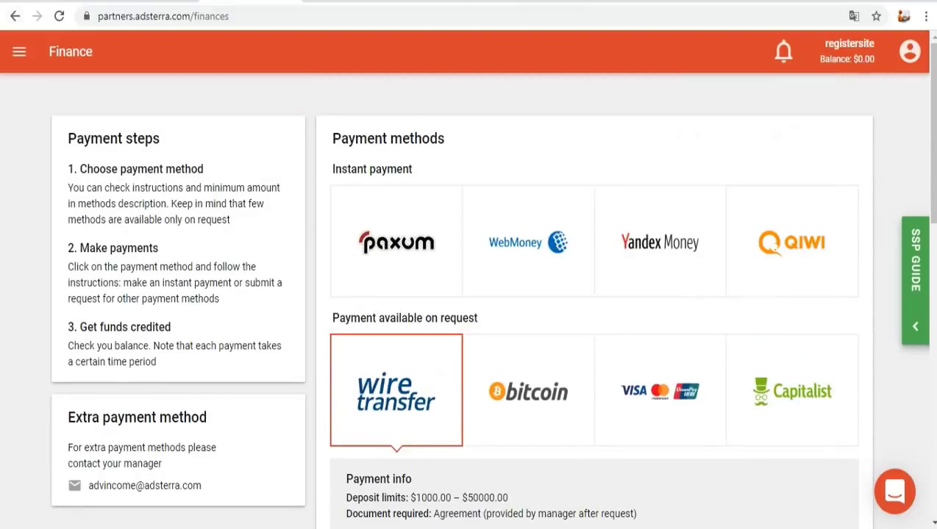
- Open the form for creating a new campaign and look through its general, budget, start time and additional settings sections
left_click(19, 51)
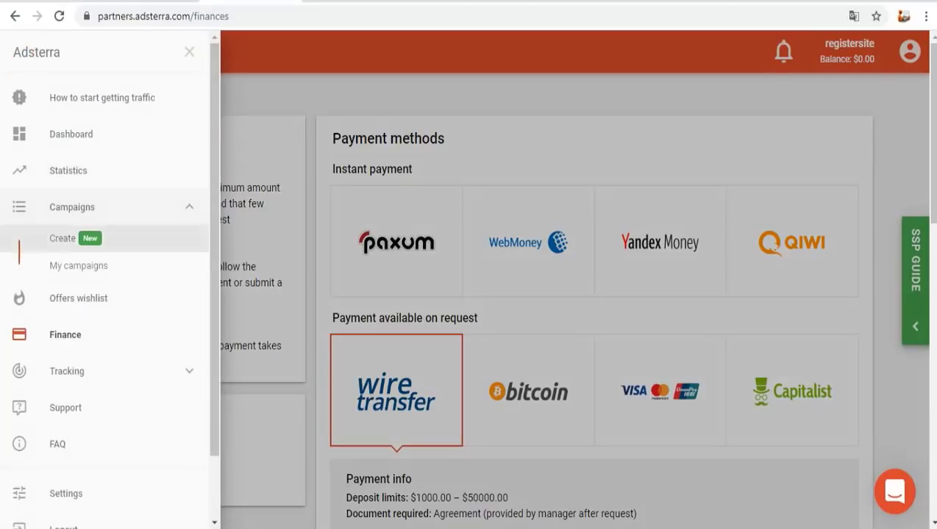
left_click(64, 239)
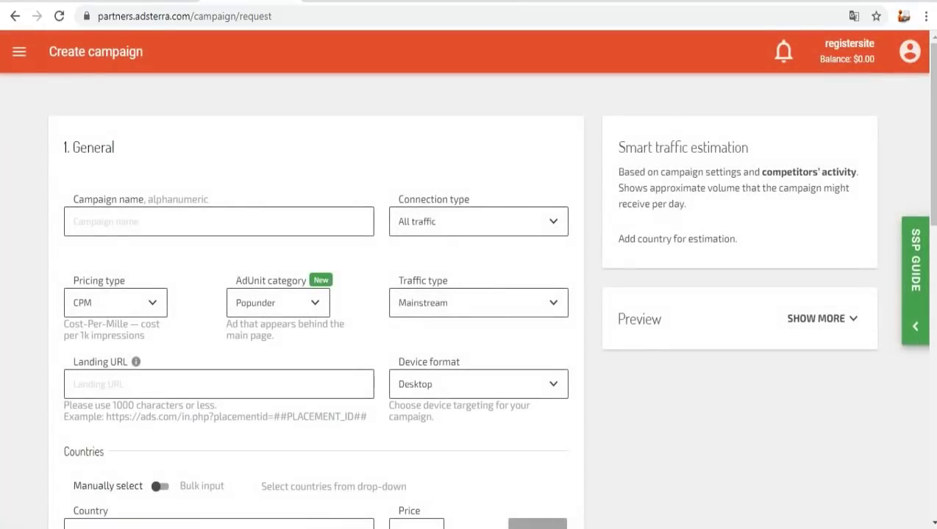
scroll(68, 500, "down", 6)
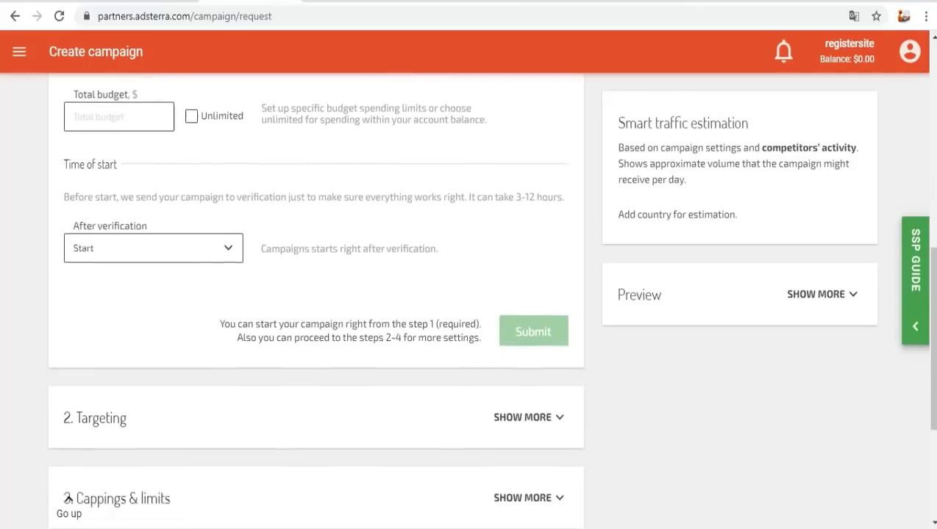
scroll(316, 294, "down", 3)
scroll(317, 294, "up", 6)
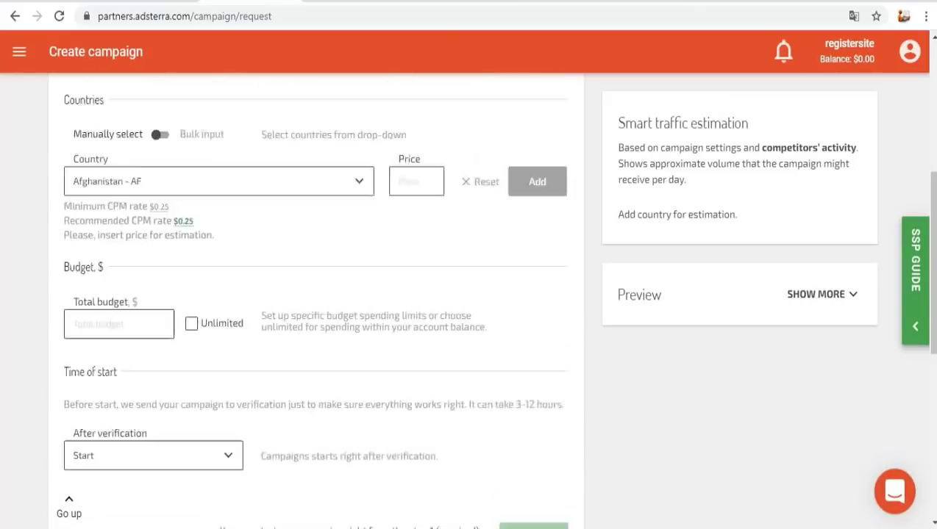
scroll(316, 294, "up", 5)
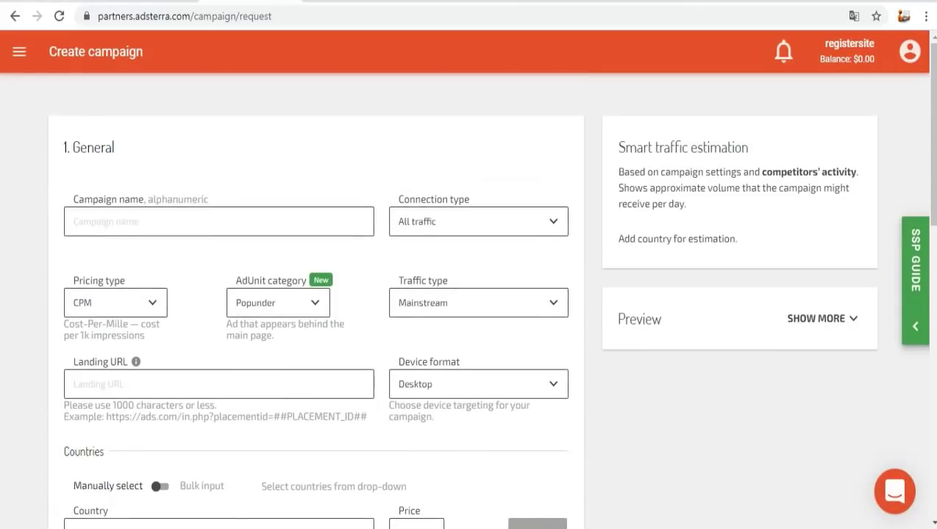
- Name the campaign "Youtube reklam"
left_click(77, 219)
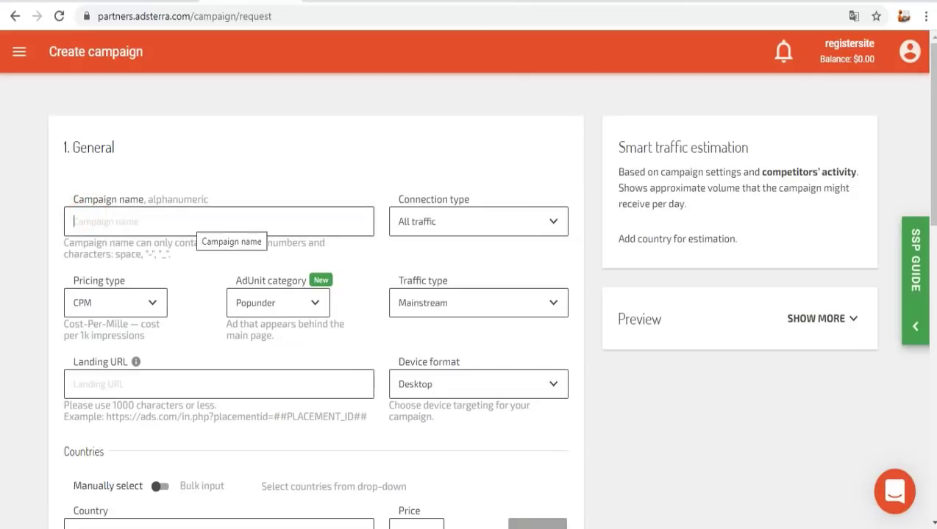
type("Yout")
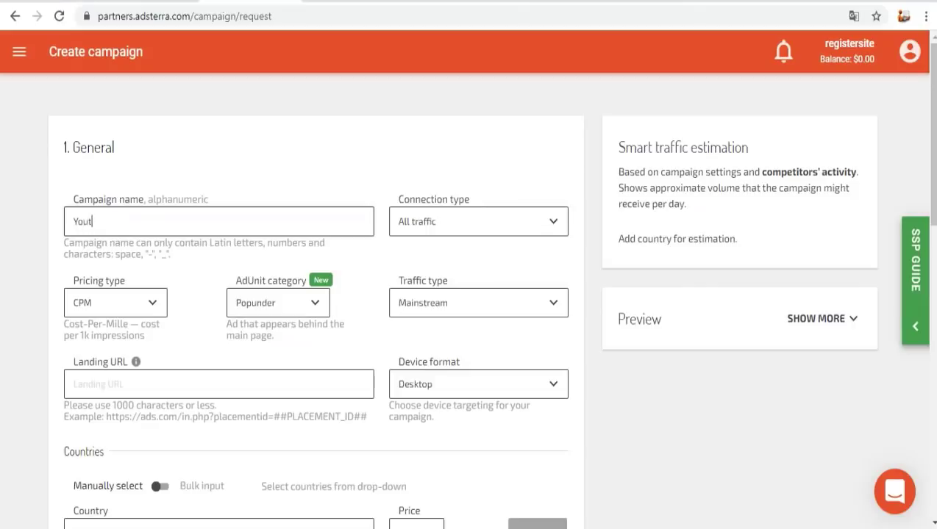
type("ube reklam")
- Review the available connection types for the campaign and leave the list with All traffic kept
left_click(436, 220)
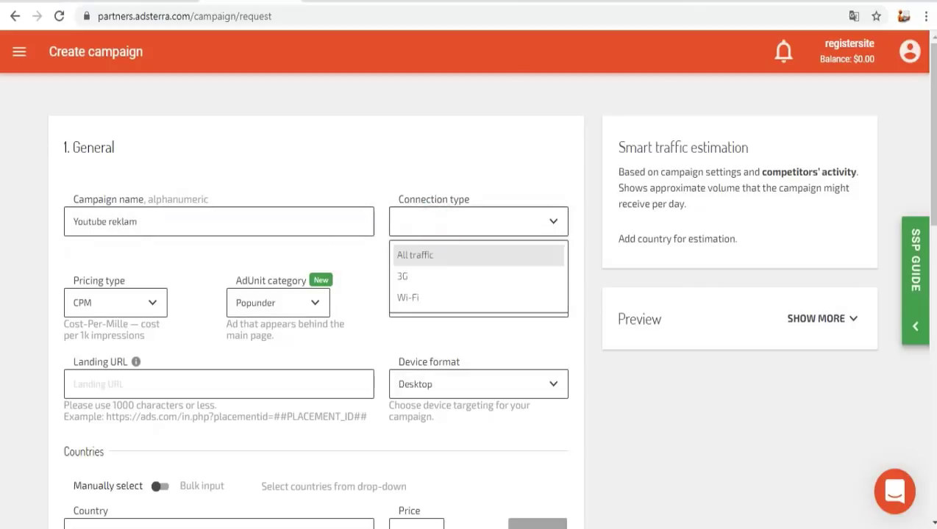
scroll(470, 294, "down", 1)
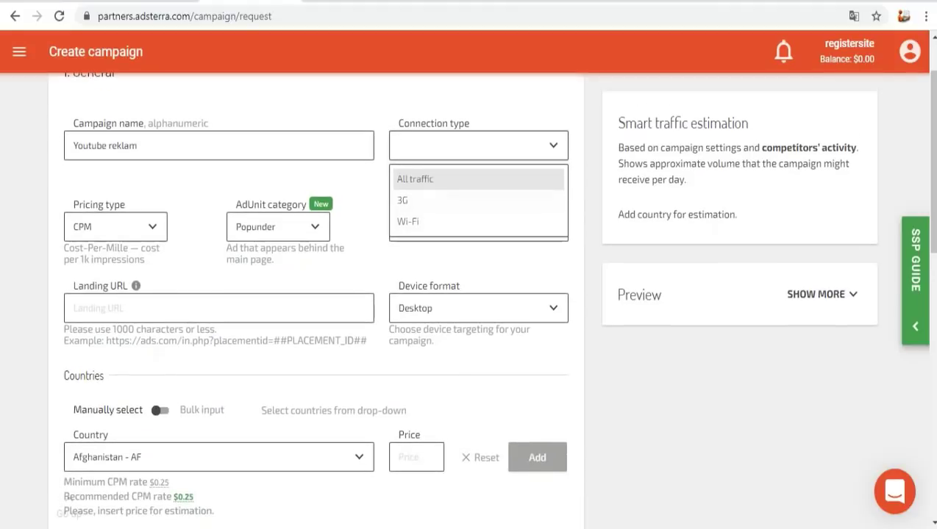
left_click(389, 97)
scroll(471, 294, "up", 1)
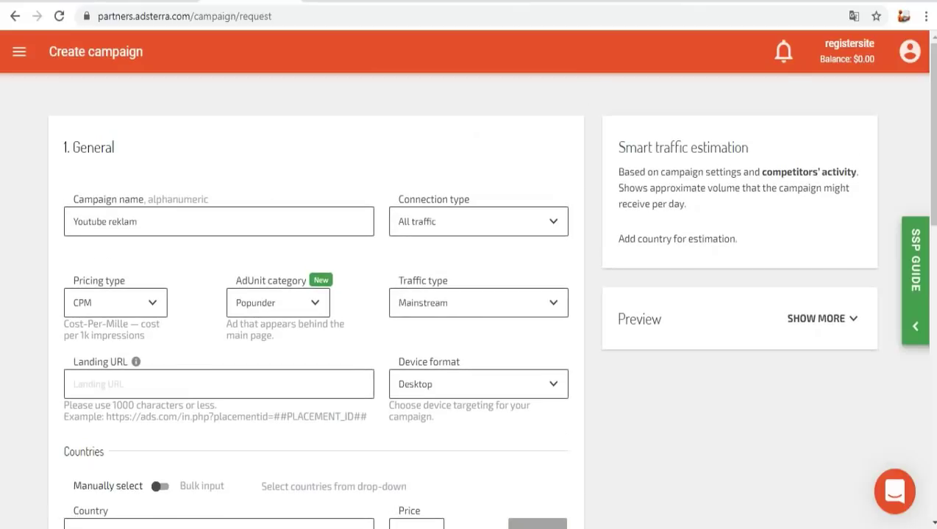
- Try the CPC pricing type for the campaign and return the pricing type to CPM
left_click(129, 304)
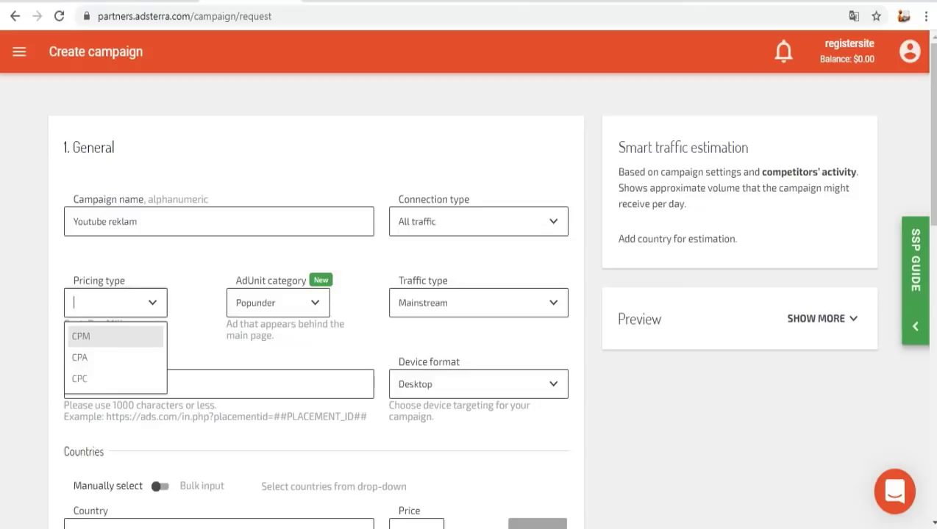
left_click(82, 335)
left_click(79, 379)
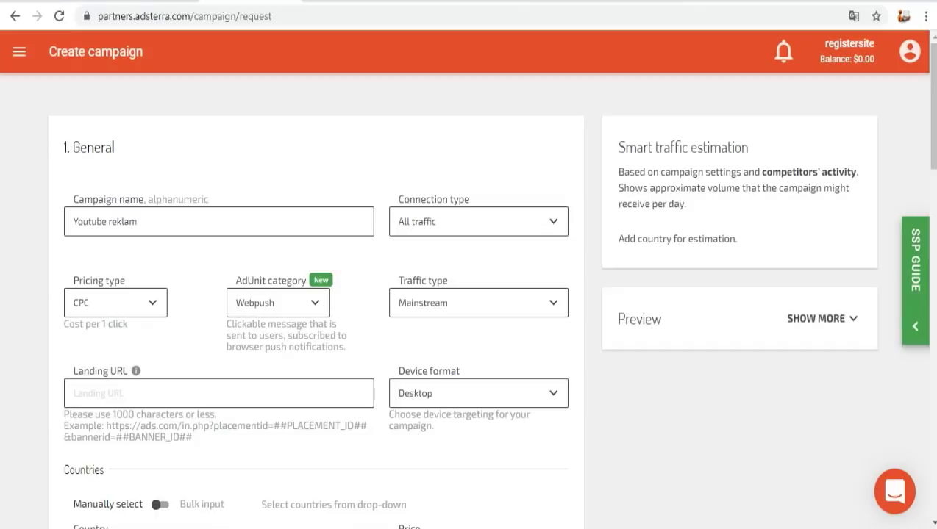
left_click(152, 302)
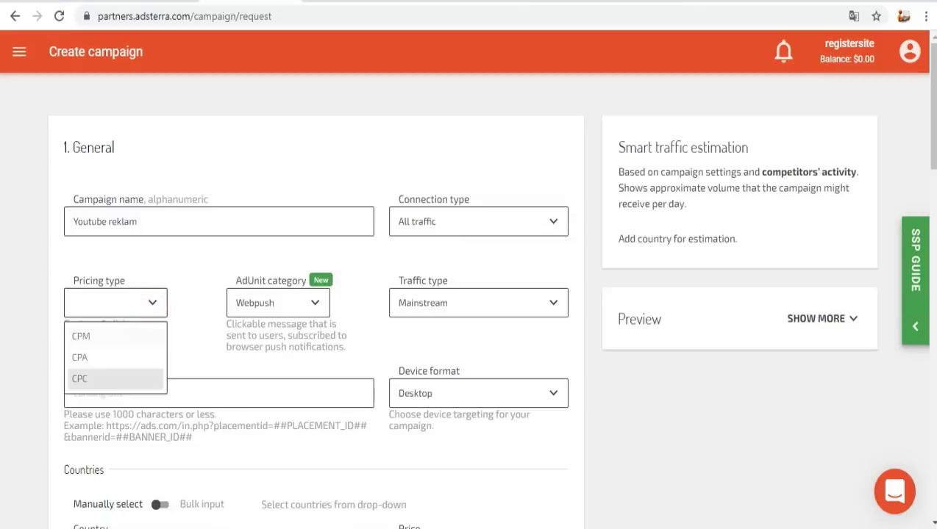
left_click(89, 336)
- Review the AdUnit category and traffic type options, keeping Popunder and Mainstream
scroll(274, 302, "down", 1)
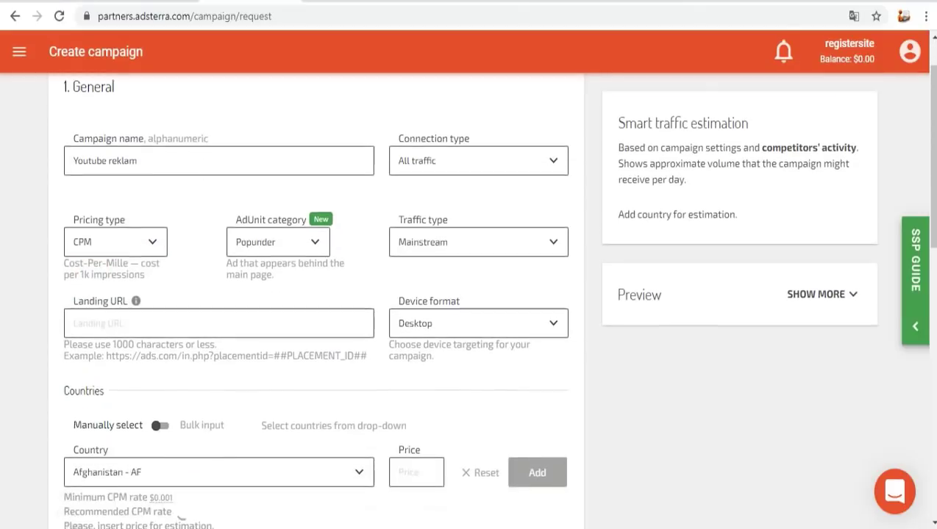
left_click(274, 227)
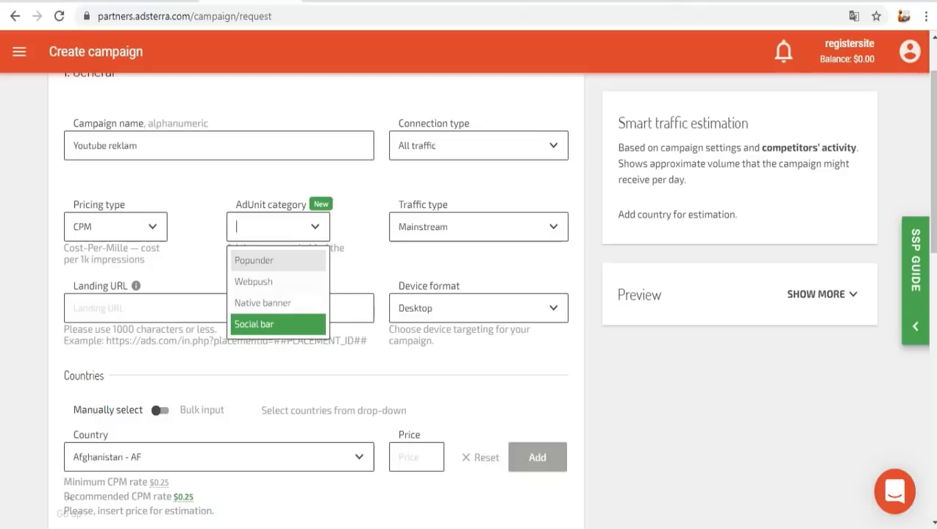
left_click(353, 250)
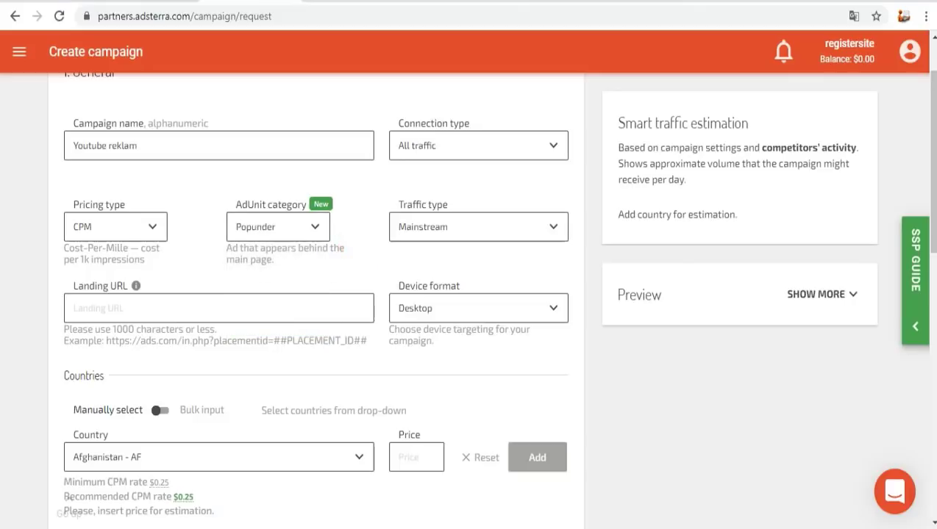
left_click(441, 226)
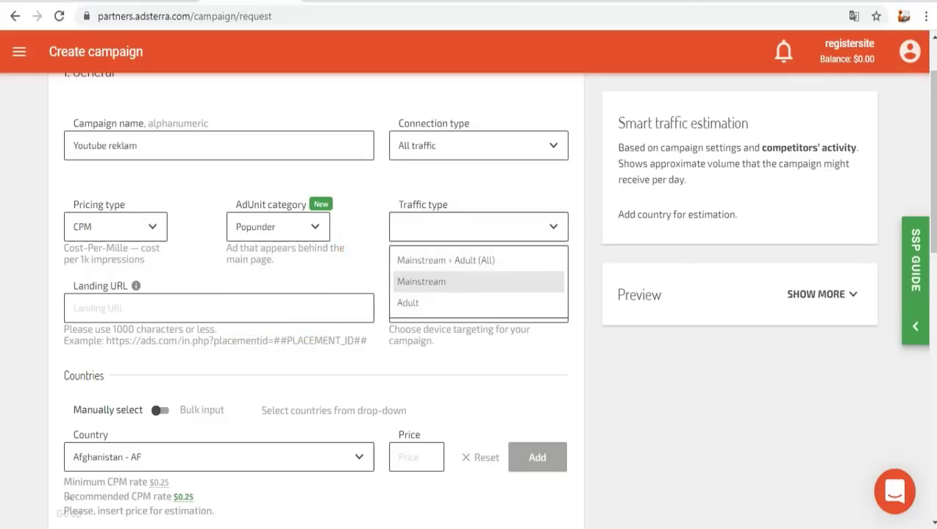
left_click(441, 281)
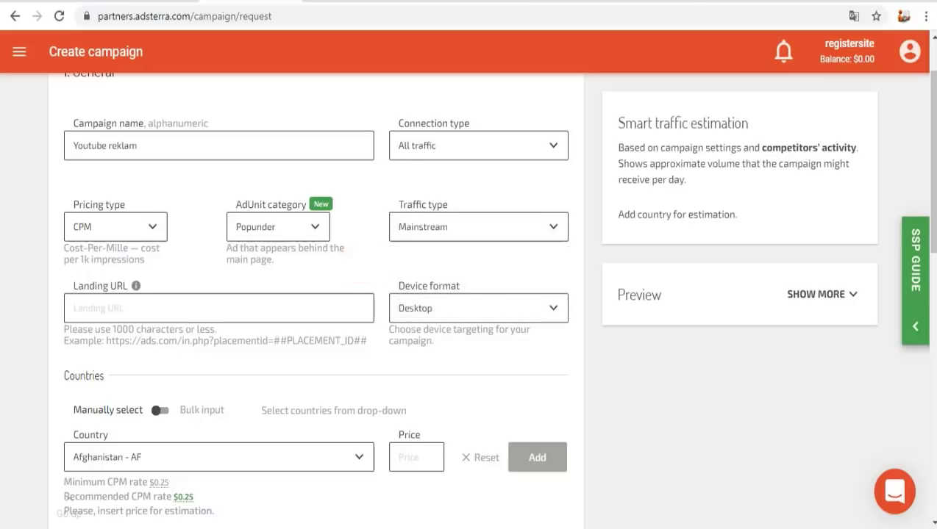
- Review the landing URL field and the available device formats, keeping Desktop
scroll(69, 498, "down", 1)
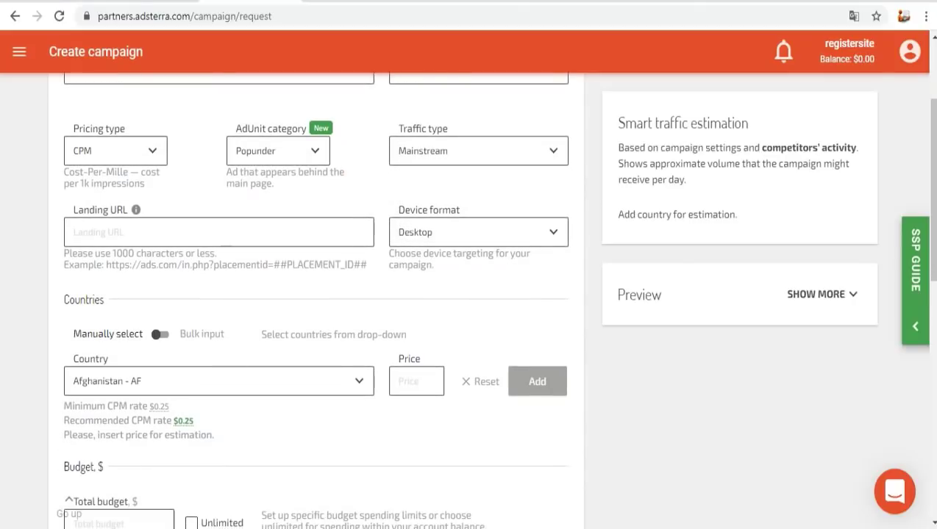
mouse_move(136, 210)
left_click(543, 232)
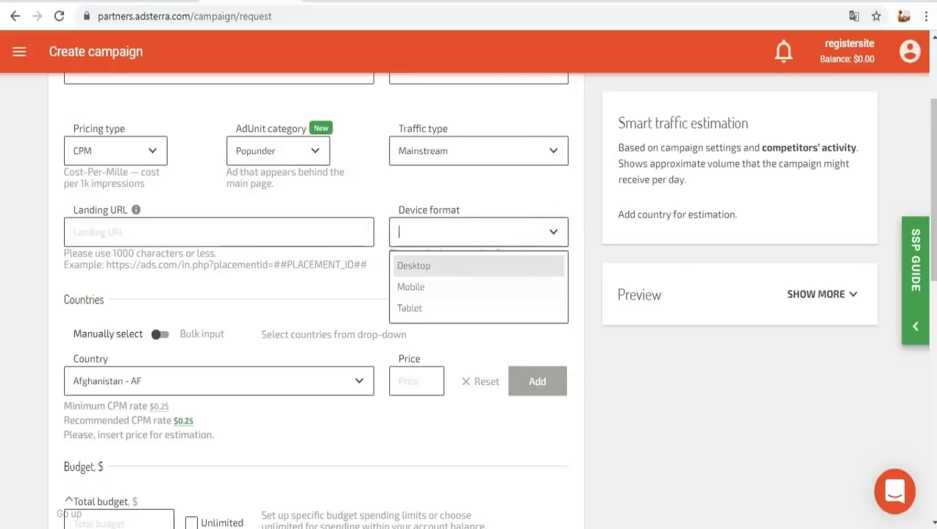
key("Return")
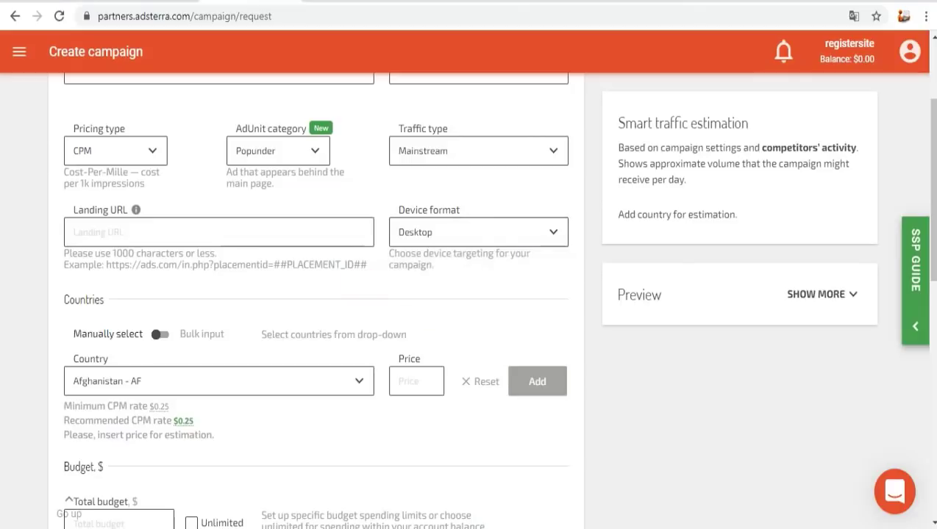
- Add Turkey - TR to the campaign's countries with a price of $1
scroll(68, 498, "down", 1)
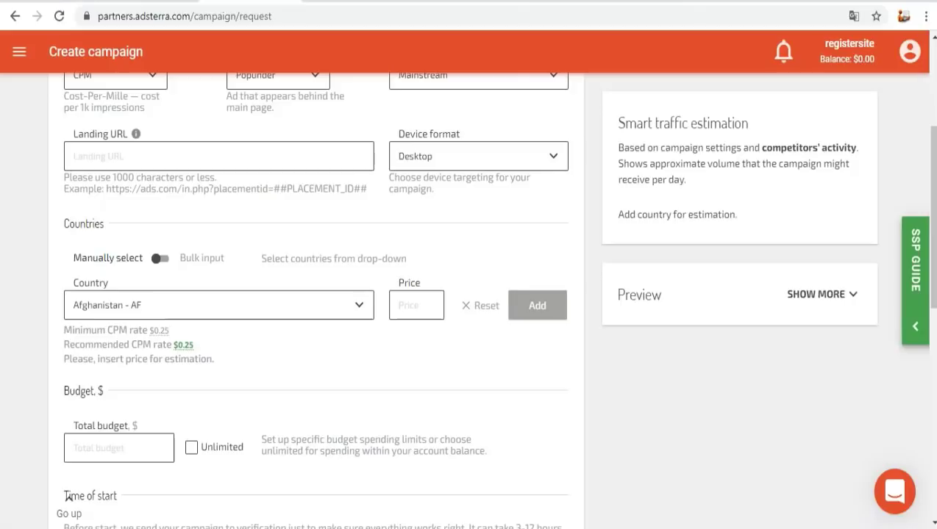
scroll(68, 497, "down", 1)
left_click(292, 233)
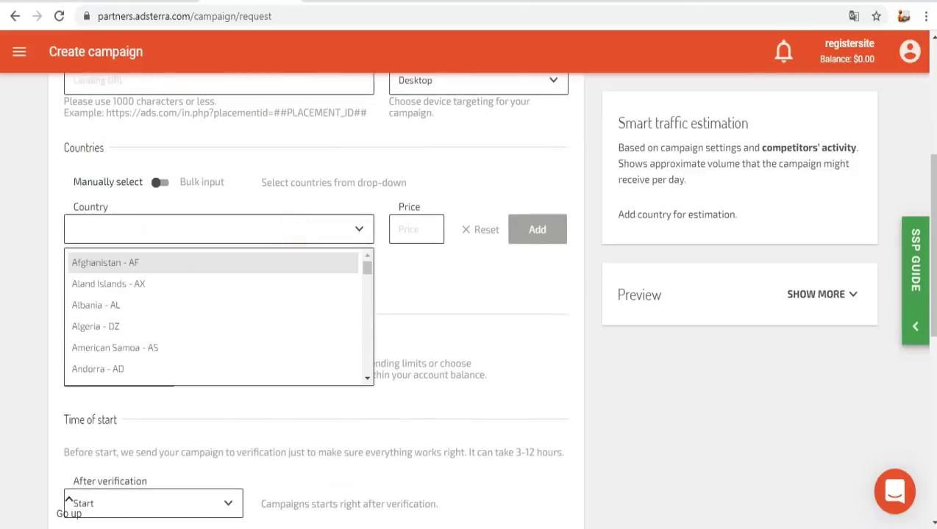
scroll(213, 316, "down", 20)
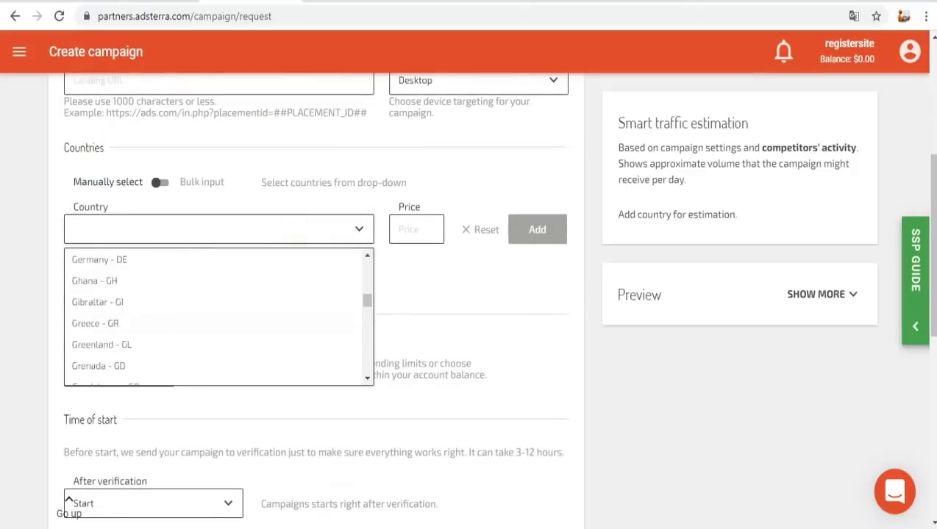
scroll(219, 316, "down", 20)
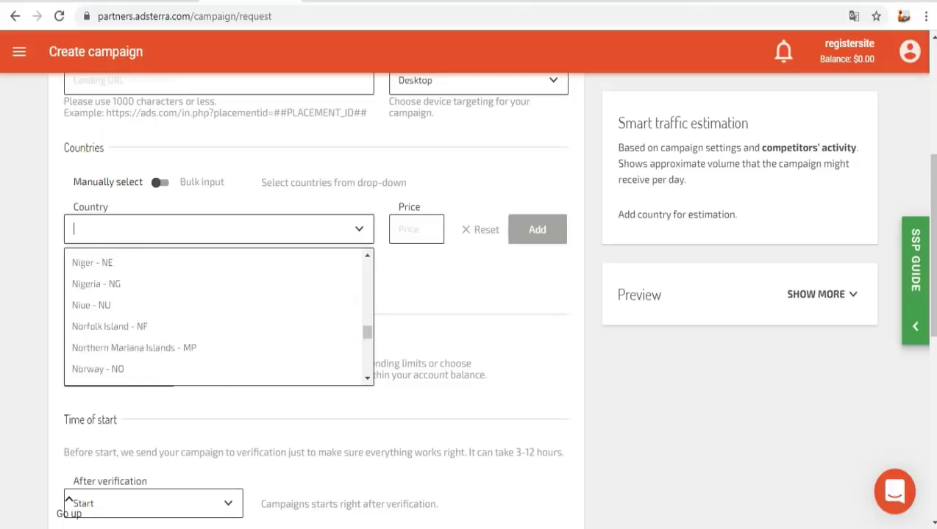
scroll(219, 317, "down", 20)
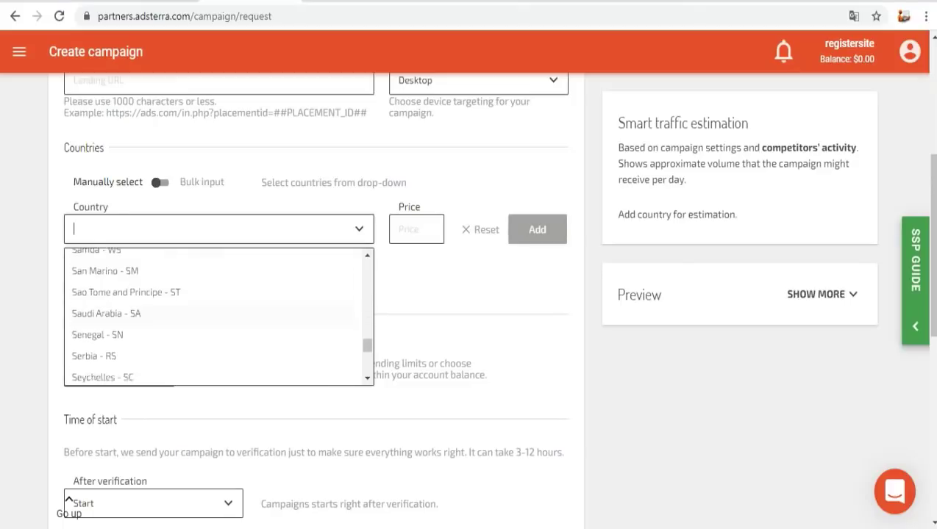
scroll(219, 316, "down", 3)
left_click(92, 348)
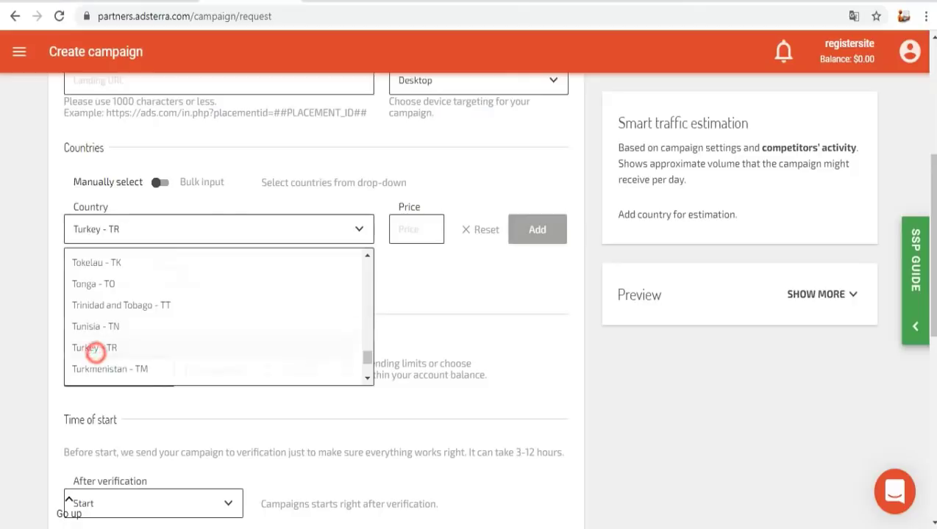
left_click(414, 236)
type("1")
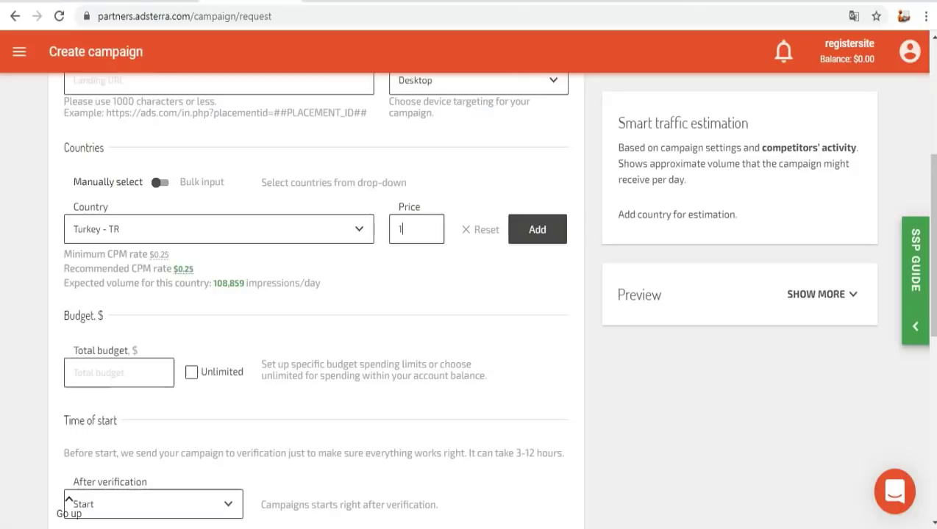
left_click(532, 229)
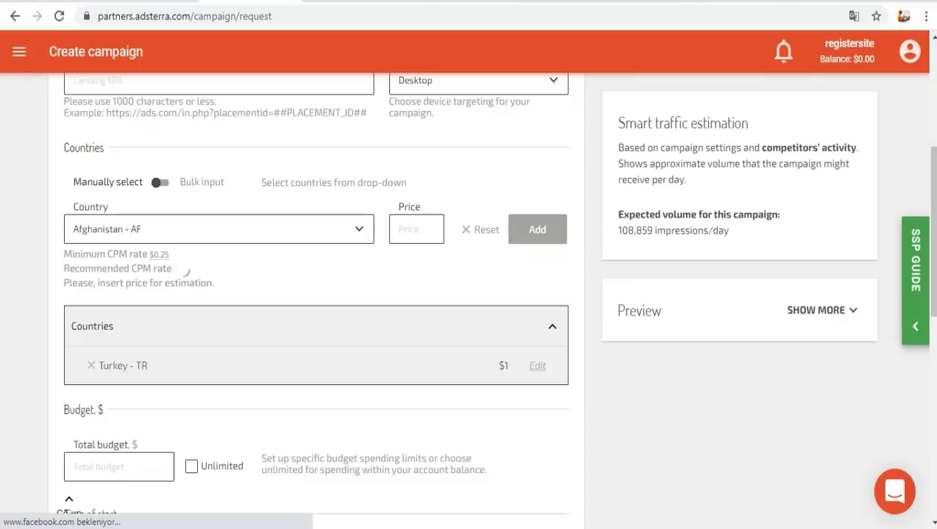
- Set the campaign's total budget to $1000
scroll(317, 294, "down", 2)
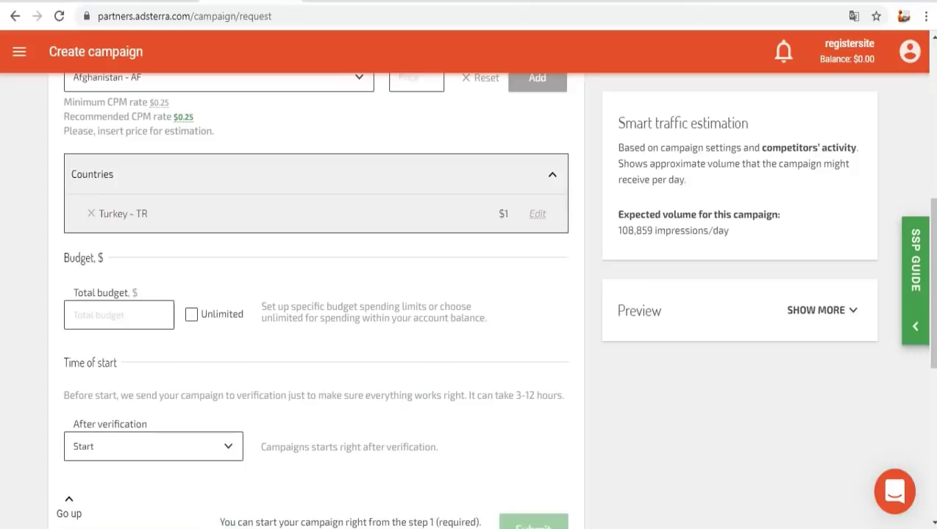
scroll(316, 294, "up", 1)
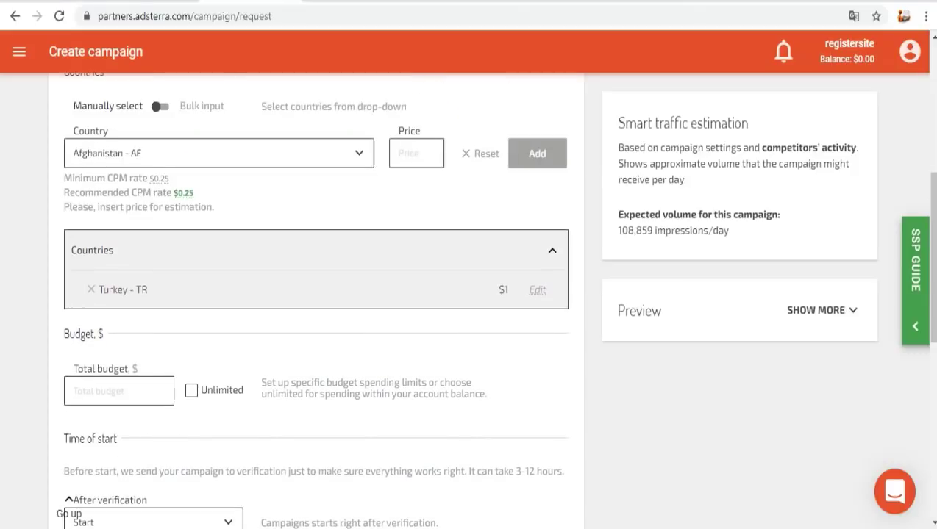
left_click(112, 392)
type("1000")
left_click(246, 355)
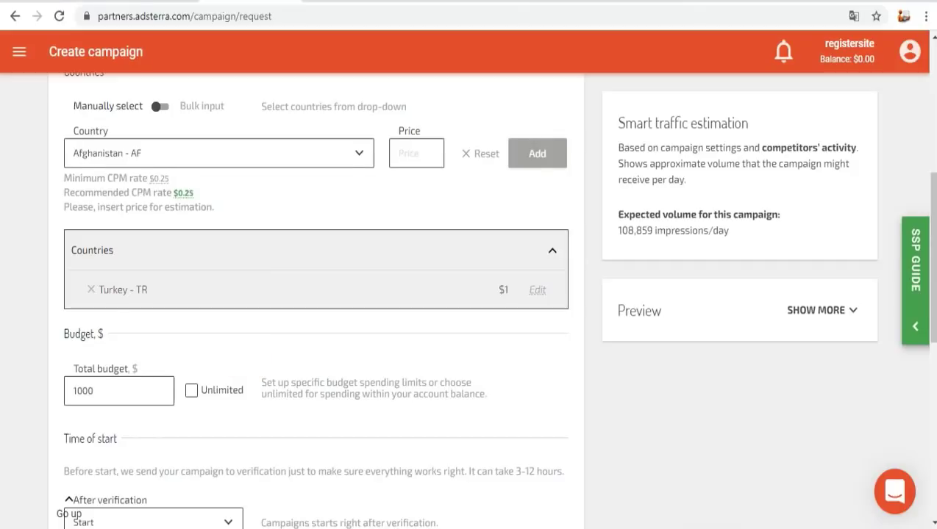
- Review the options for what happens after verification, keeping Start
scroll(316, 294, "down", 2)
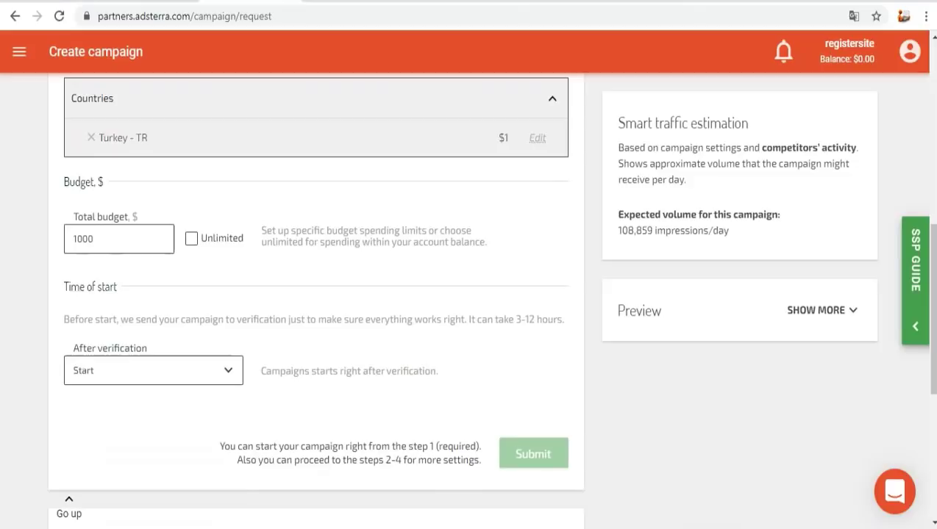
left_click(226, 369)
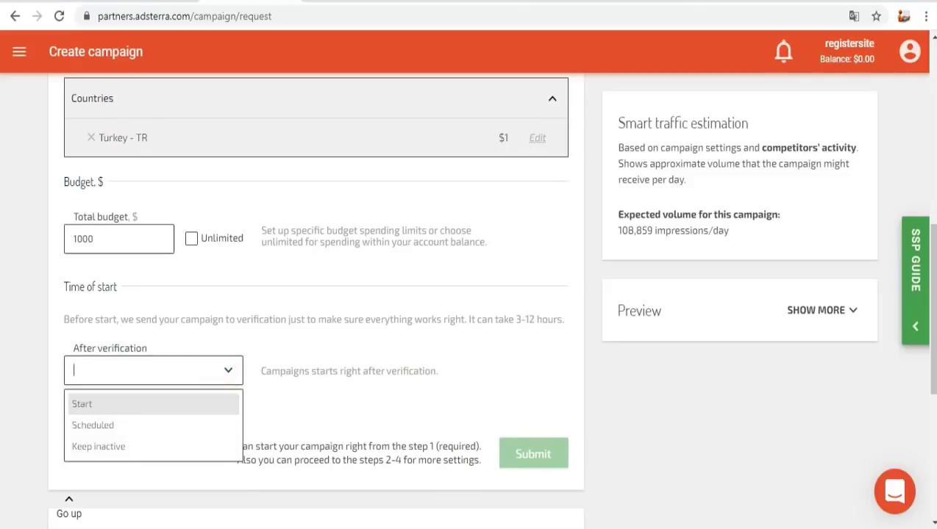
left_click(388, 373)
- Expand the Targeting section and review the available targeting types without choosing one
scroll(388, 373, "down", 3)
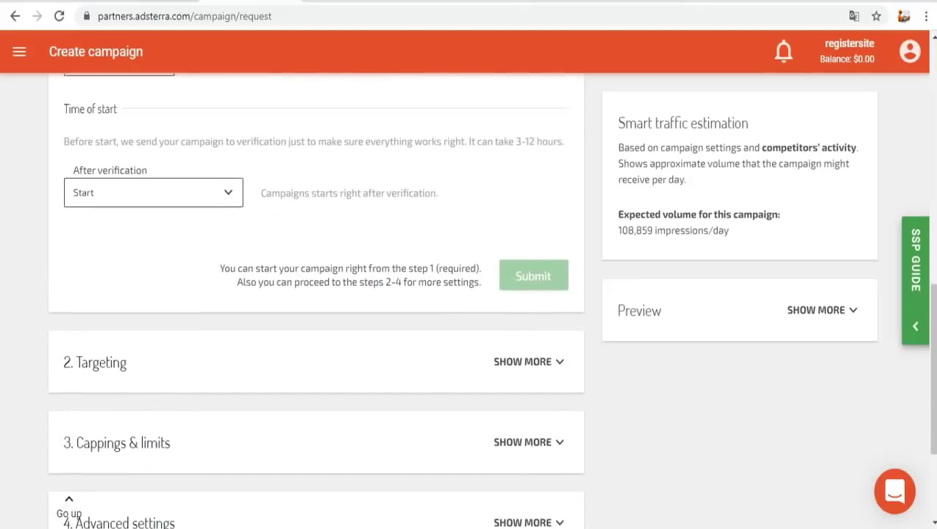
scroll(316, 294, "up", 1)
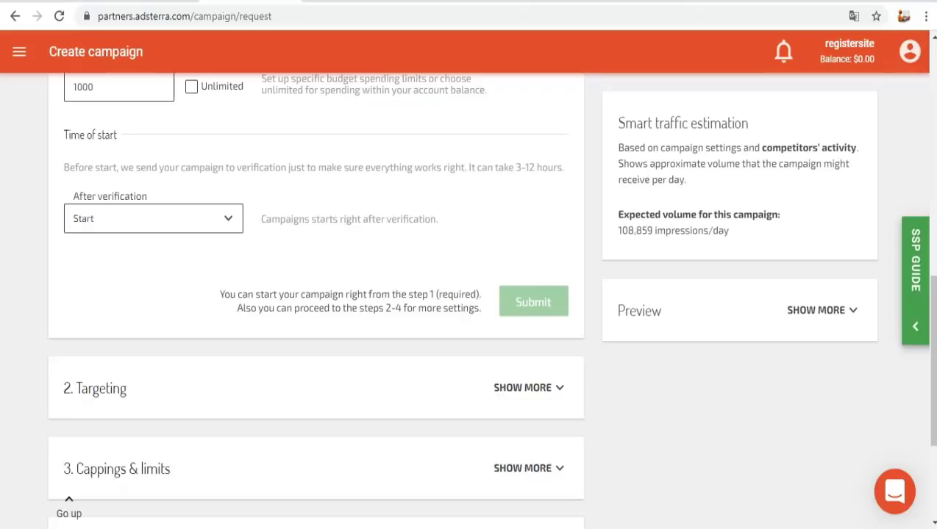
left_click(501, 371)
scroll(294, 294, "down", 3)
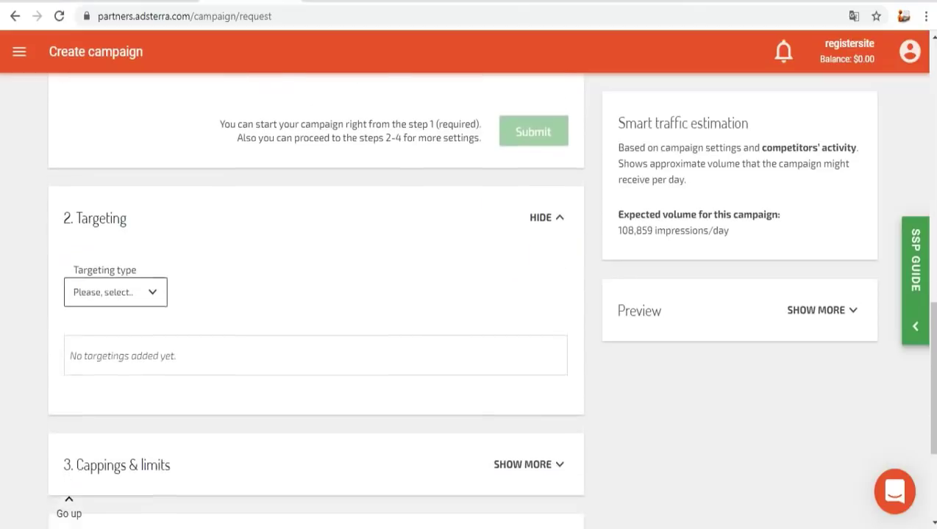
left_click(104, 233)
scroll(115, 321, "down", 1)
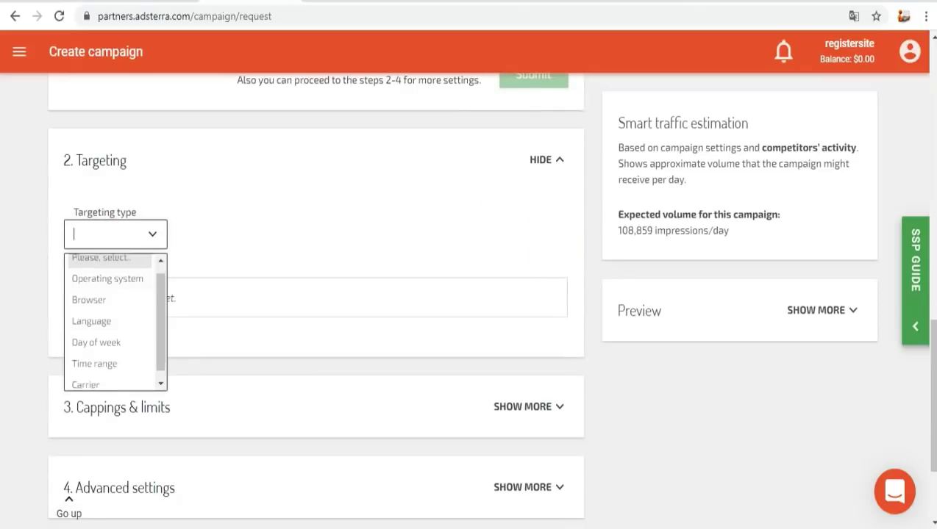
scroll(115, 322, "up", 1)
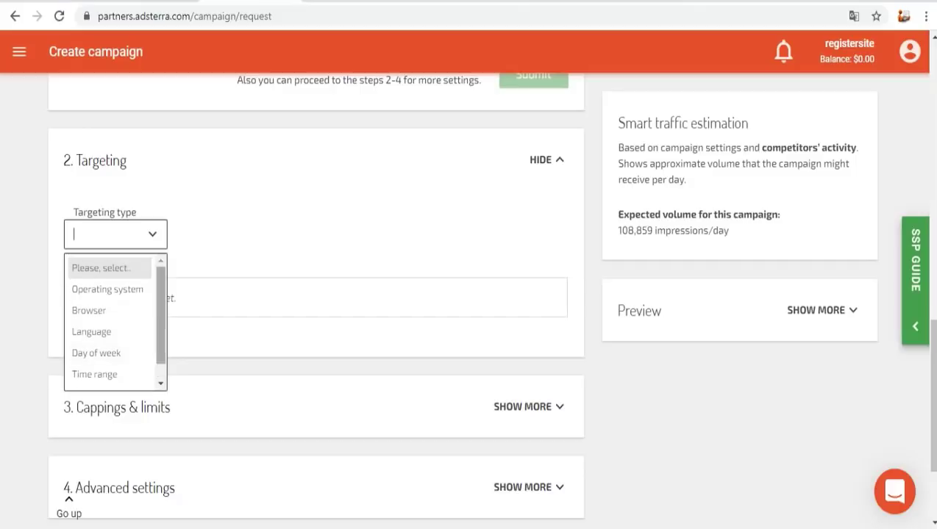
left_click(226, 236)
- Expand the Cappings & limits section and look through its frequency cappings, impression limits and budget fields
scroll(225, 236, "down", 2)
left_click(340, 253)
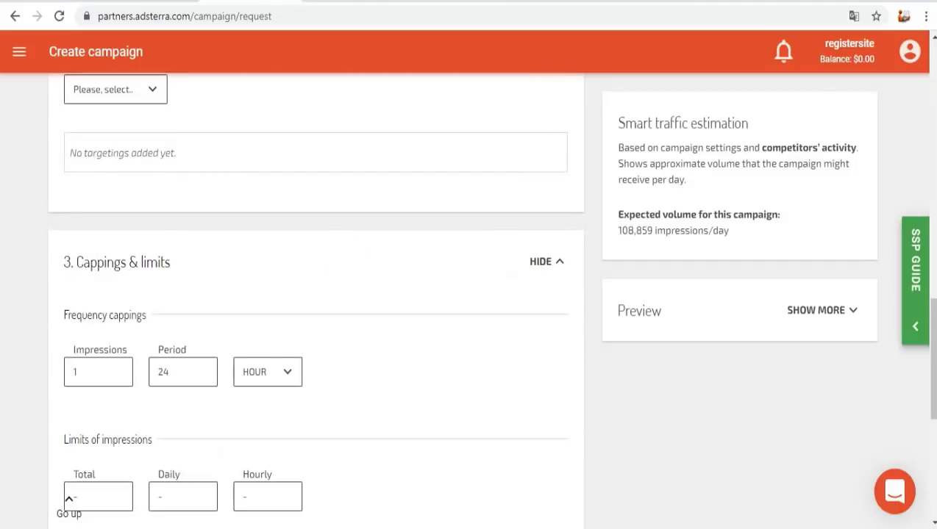
scroll(340, 253, "down", 2)
scroll(230, 320, "down", 3)
- Expand the Advanced settings, review the placement list and IP range targeting fields, and collapse the section again
left_click(230, 320)
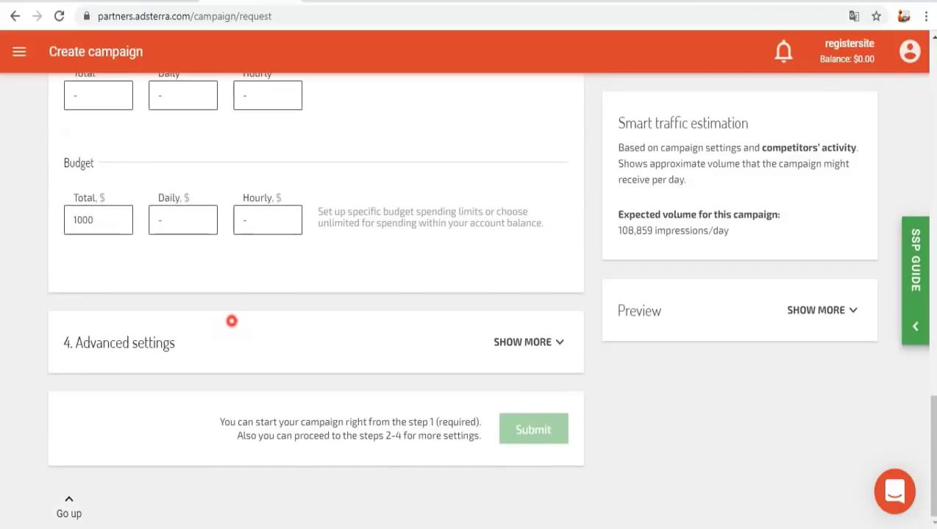
scroll(230, 320, "down", 3)
scroll(316, 294, "down", 2)
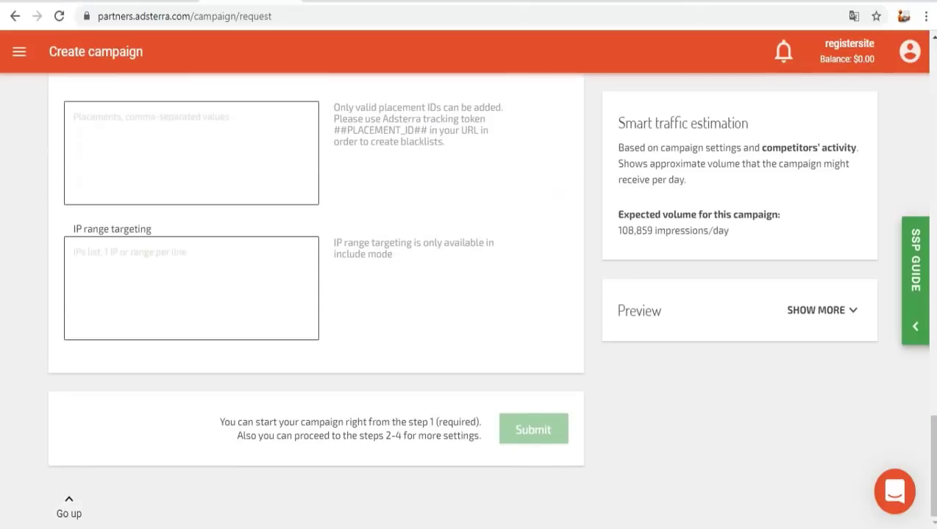
scroll(316, 294, "up", 2)
scroll(316, 294, "up", 1)
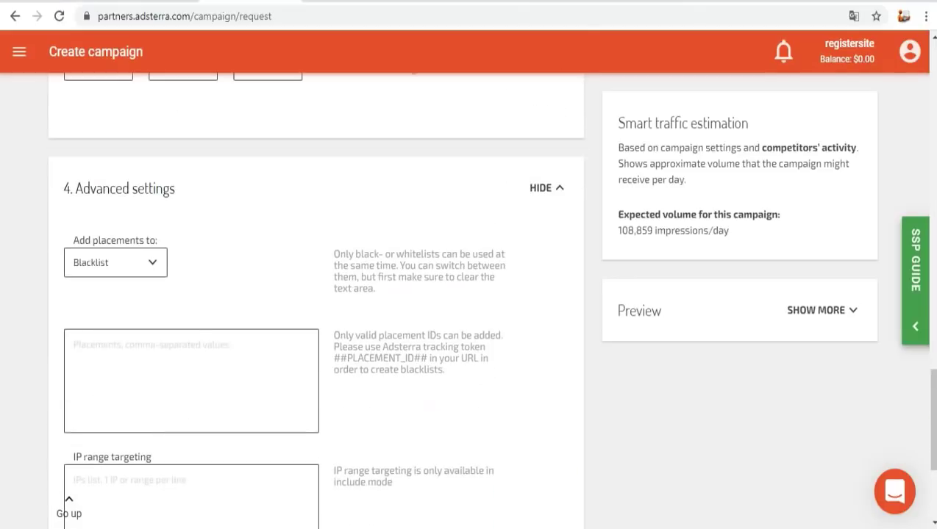
scroll(316, 294, "up", 3)
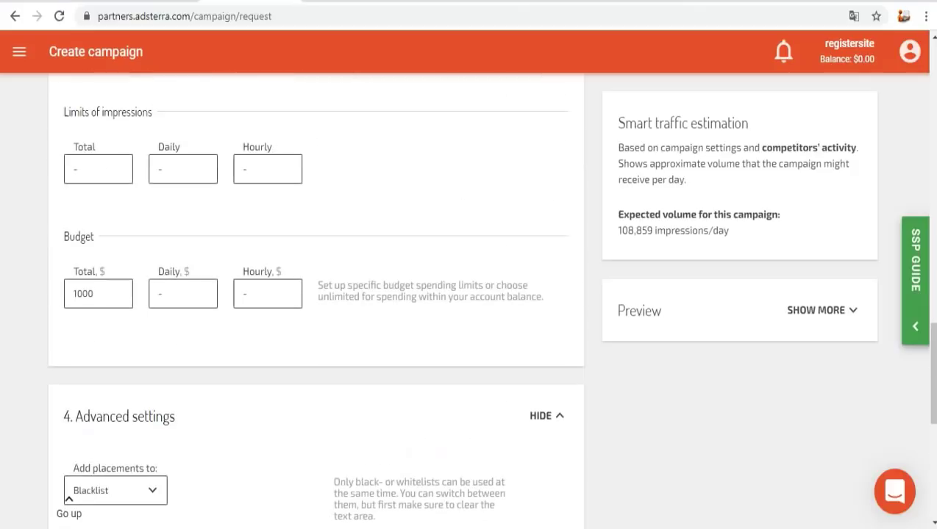
left_click(540, 416)
scroll(316, 294, "up", 2)
scroll(316, 294, "down", 3)
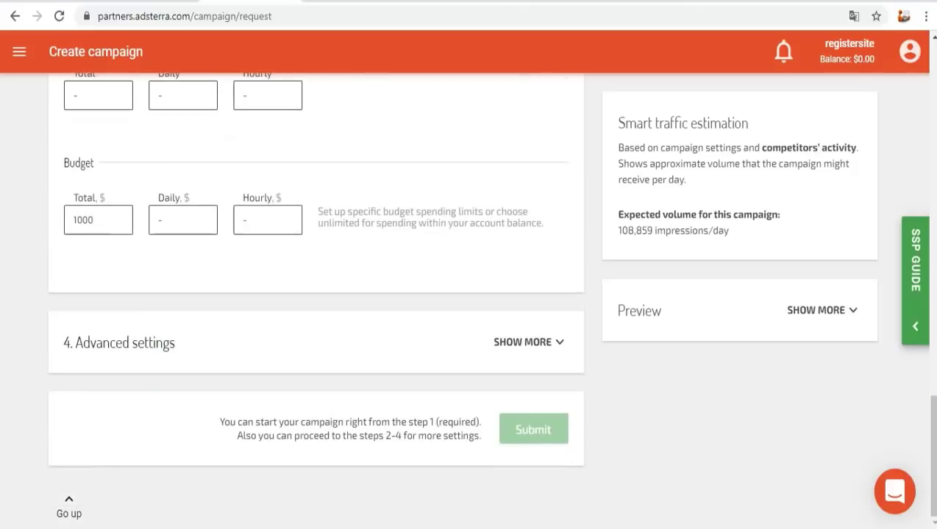
- Expand the campaign Preview and review its required and advanced settings alongside the General and Cappings & limits sections
left_click(69, 506)
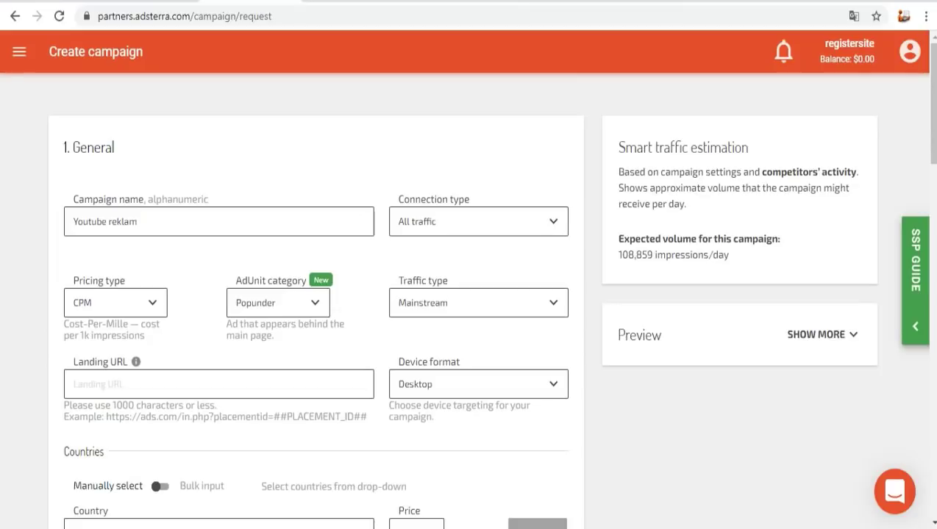
scroll(823, 307, "down", 3)
left_click(823, 307)
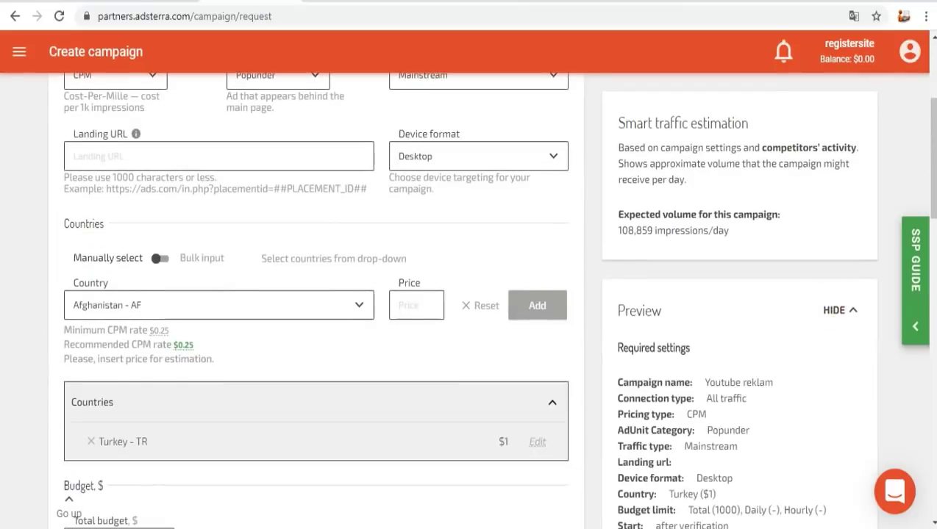
scroll(823, 307, "down", 4)
scroll(491, 302, "down", 12)
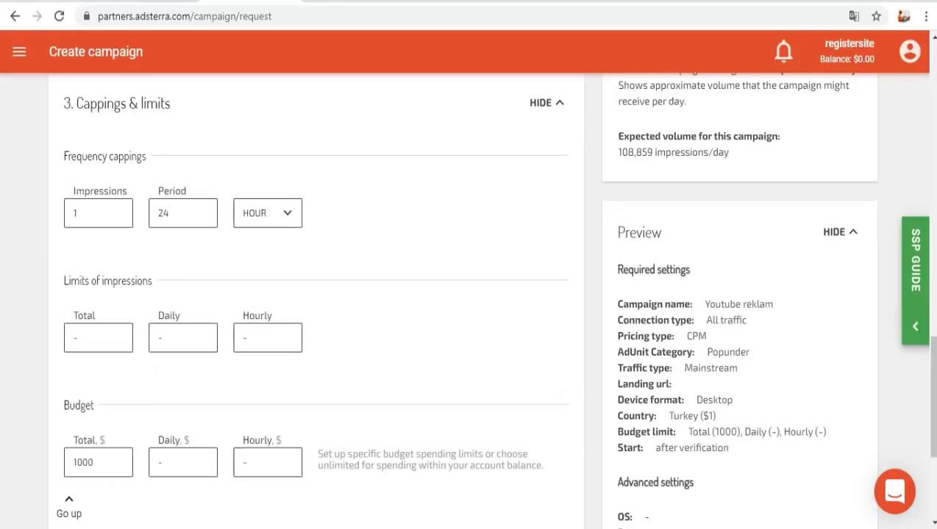
scroll(469, 301, "up", 1)
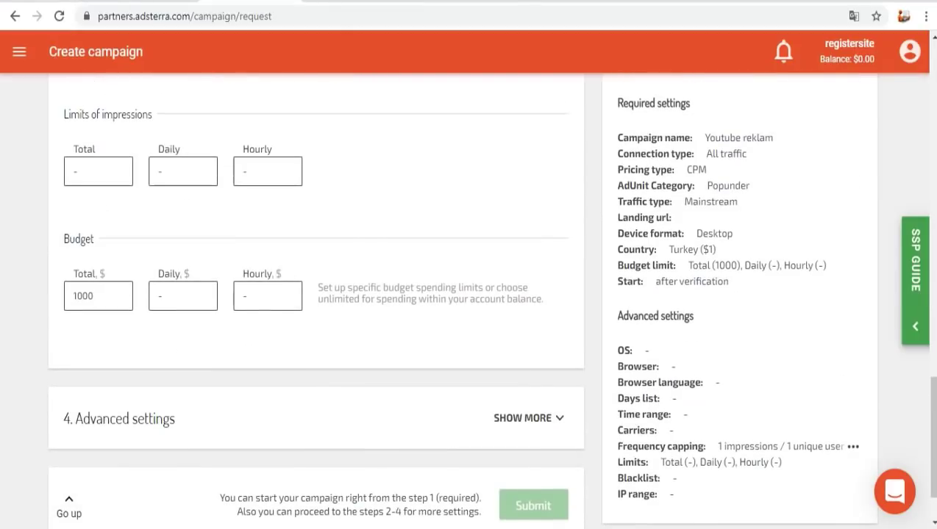
scroll(316, 301, "up", 3)
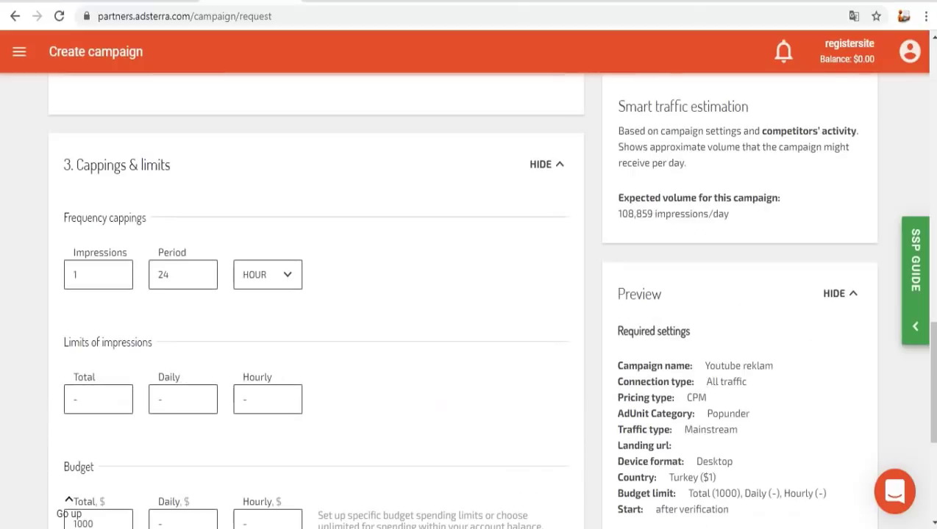
scroll(490, 301, "down", 1)
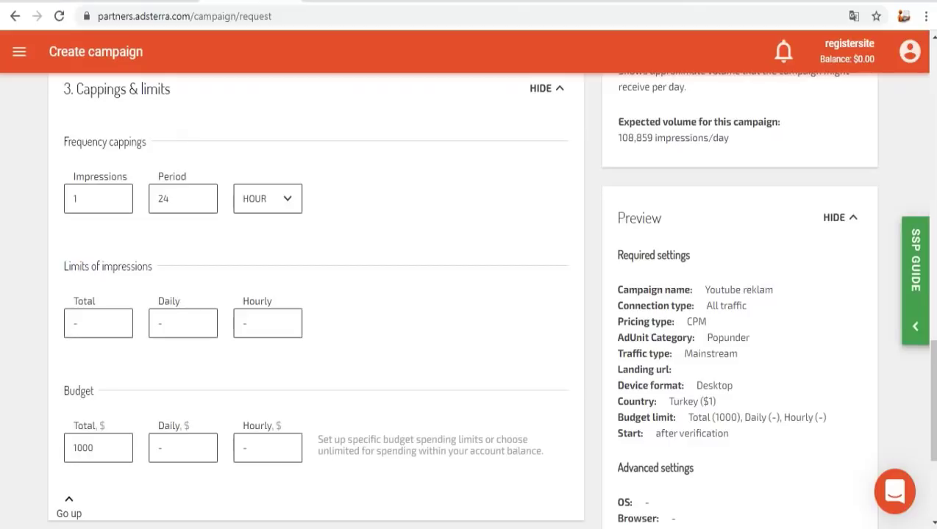
scroll(316, 301, "up", 15)
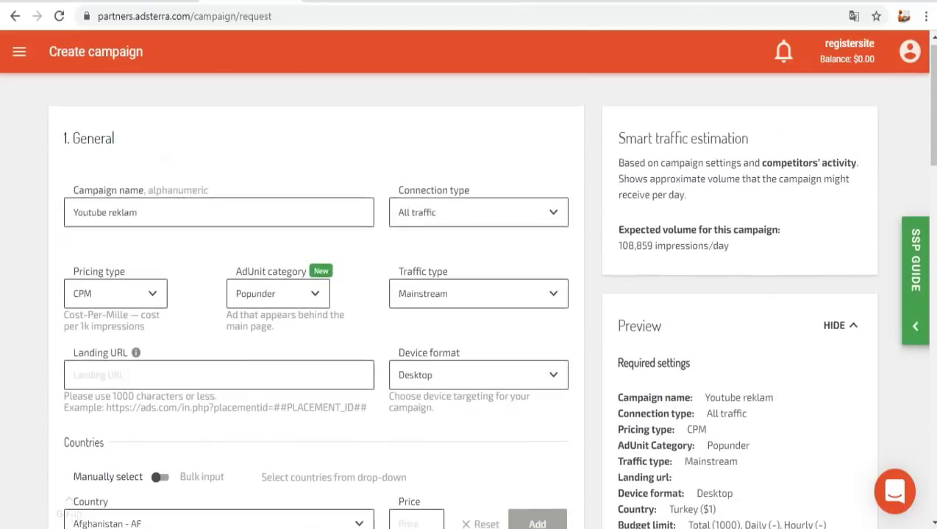
scroll(317, 302, "down", 6)
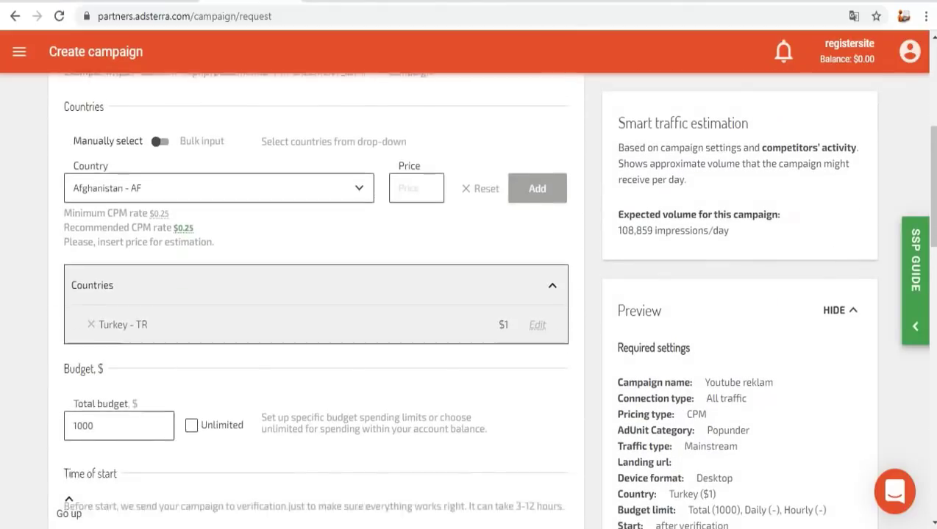
scroll(316, 301, "up", 2)
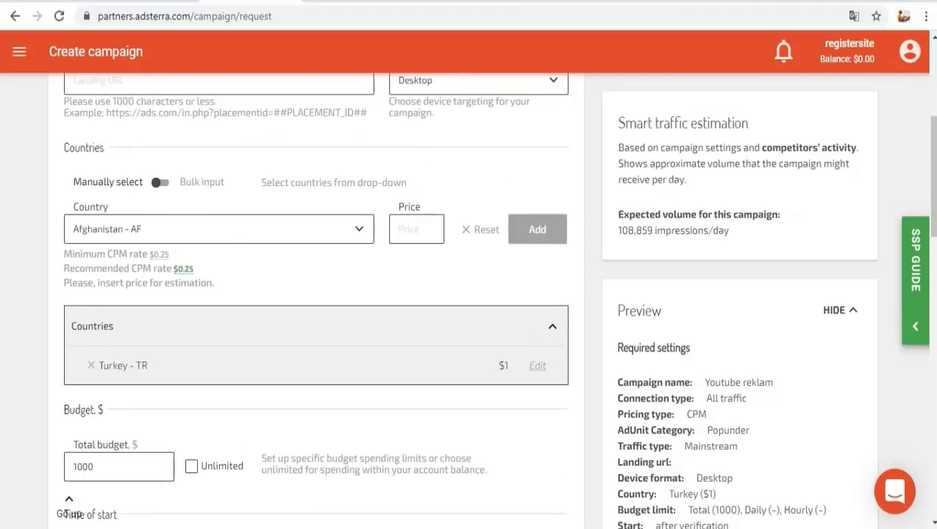
- Choose Germany - DE as a further target country and enter a CPM price of 0.5
left_click(219, 228)
scroll(218, 317, "down", 13)
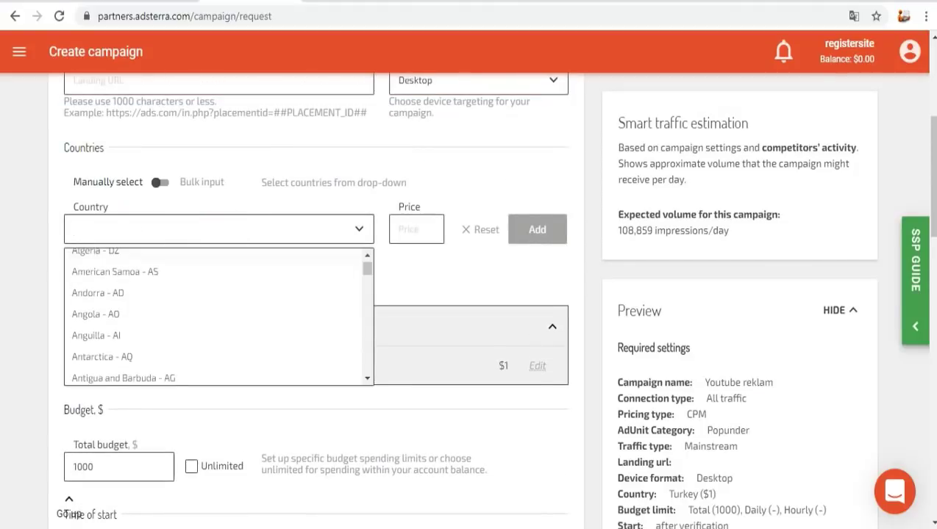
scroll(218, 316, "down", 9)
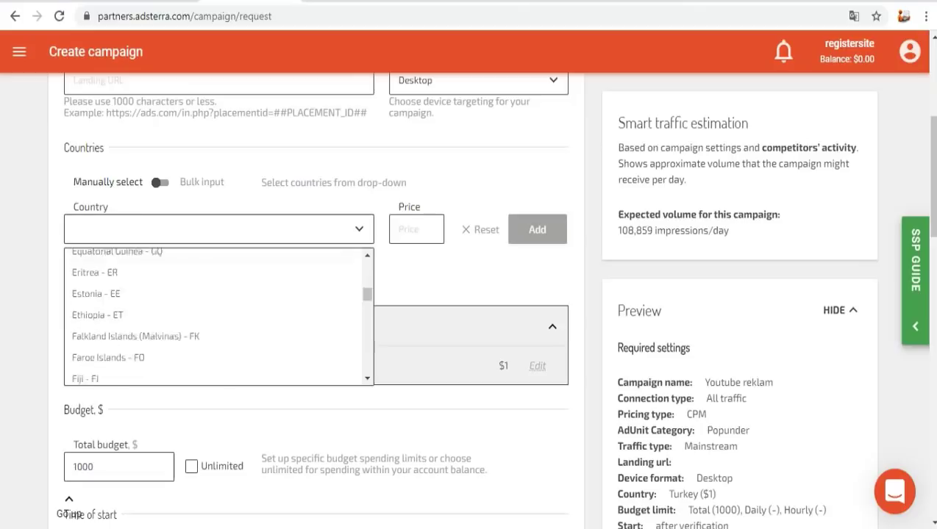
left_click(111, 337)
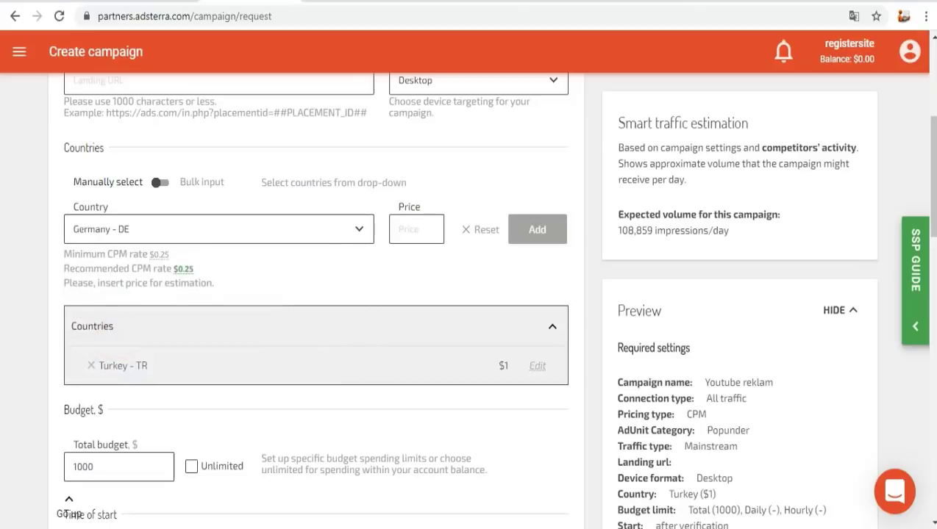
left_click(401, 230)
type("0.5")
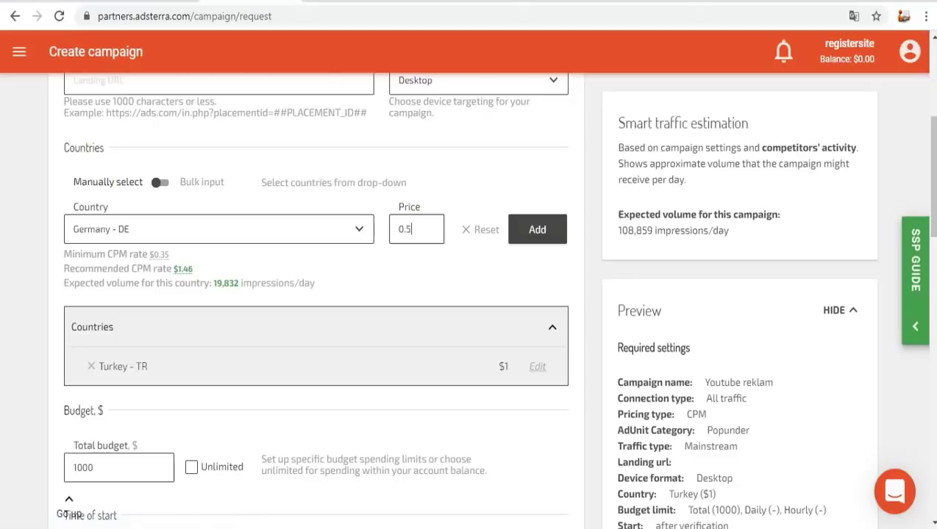
- Change Germany's CPM price to 2 and add the country to the campaign's country list
left_click(183, 269)
double_click(416, 230)
type("2")
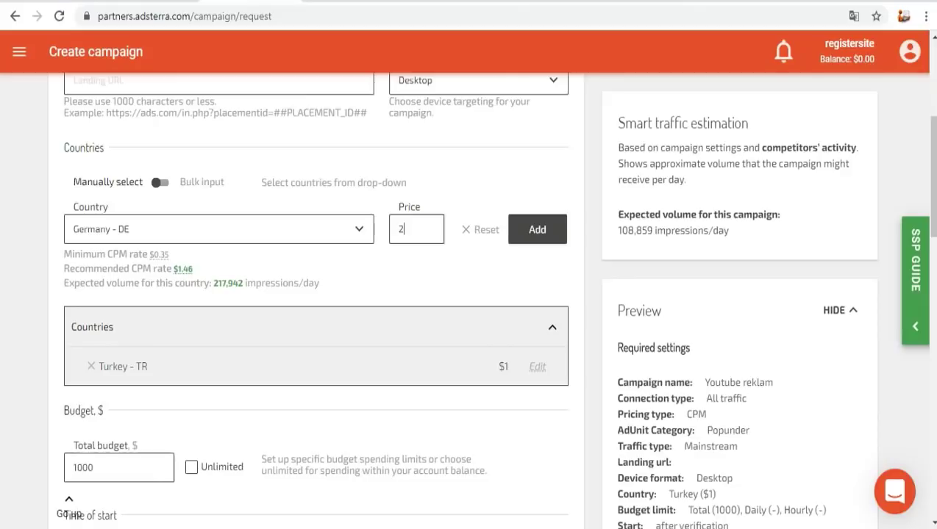
left_click(533, 228)
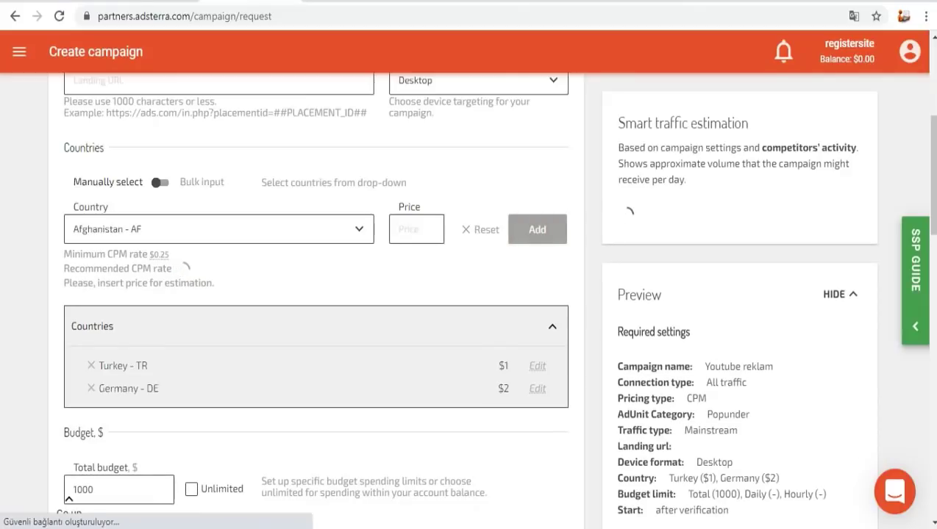
scroll(316, 294, "down", 2)
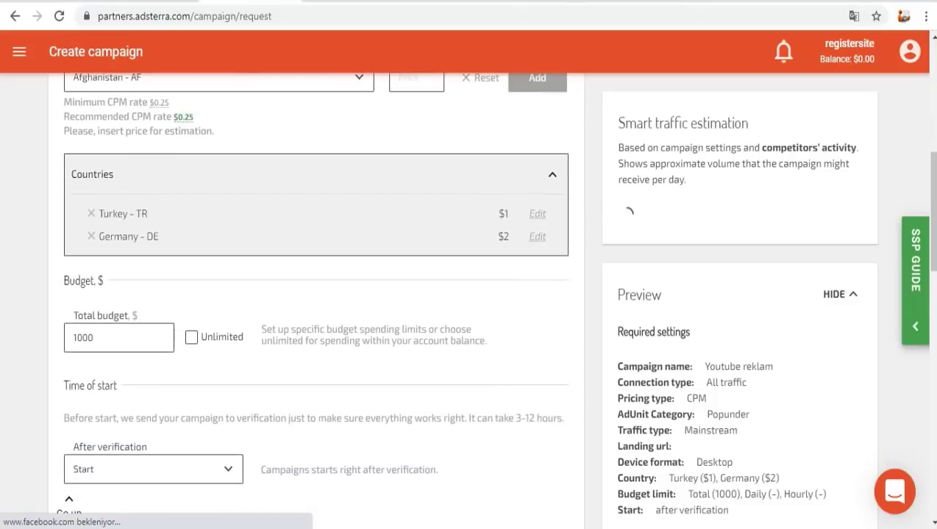
scroll(316, 294, "up", 6)
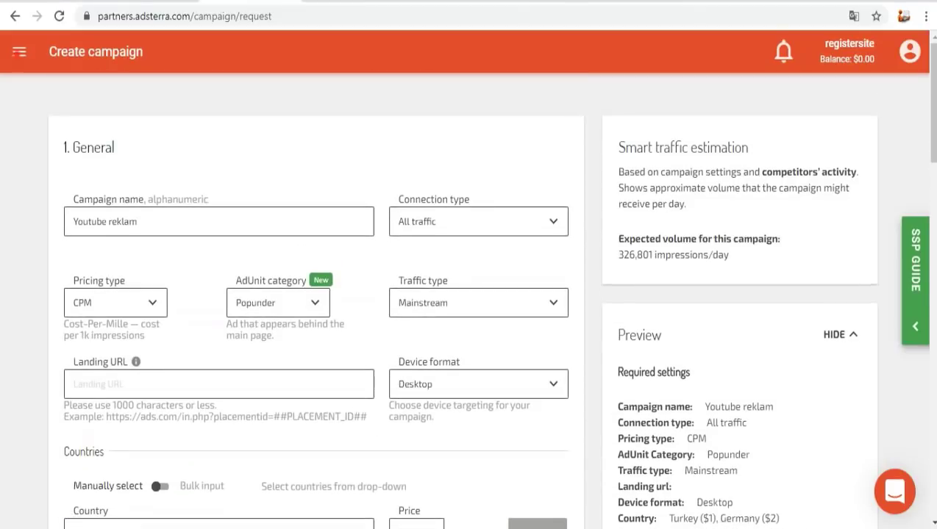
- Open the My campaigns page and look over its filters and campaign table
left_click(19, 52)
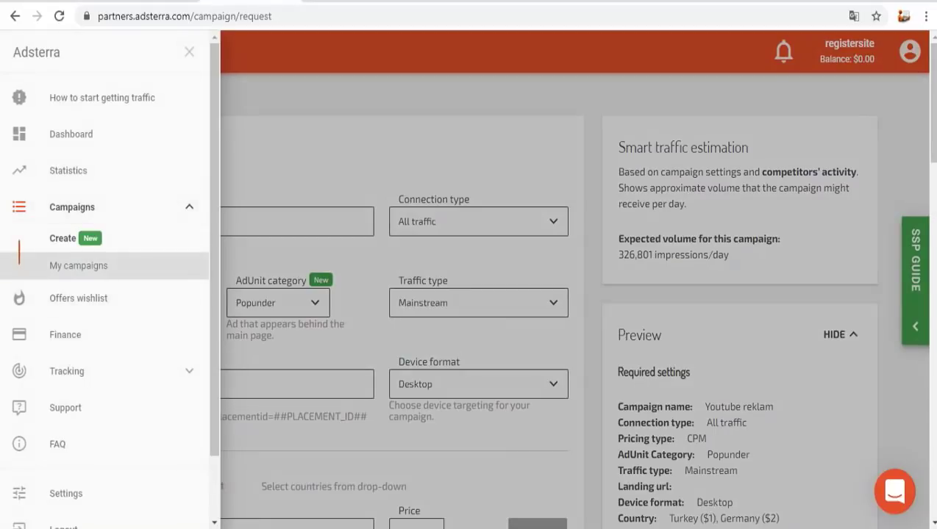
left_click(103, 266)
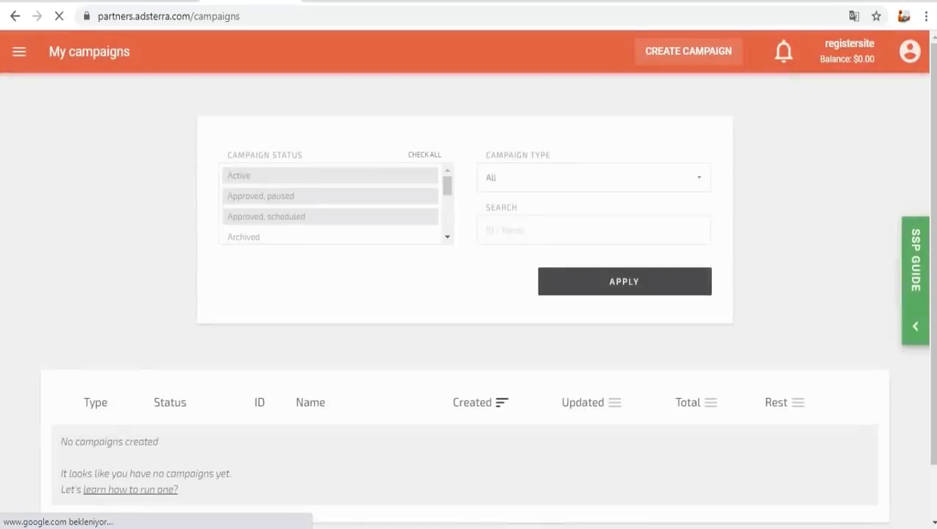
scroll(471, 294, "up", 1)
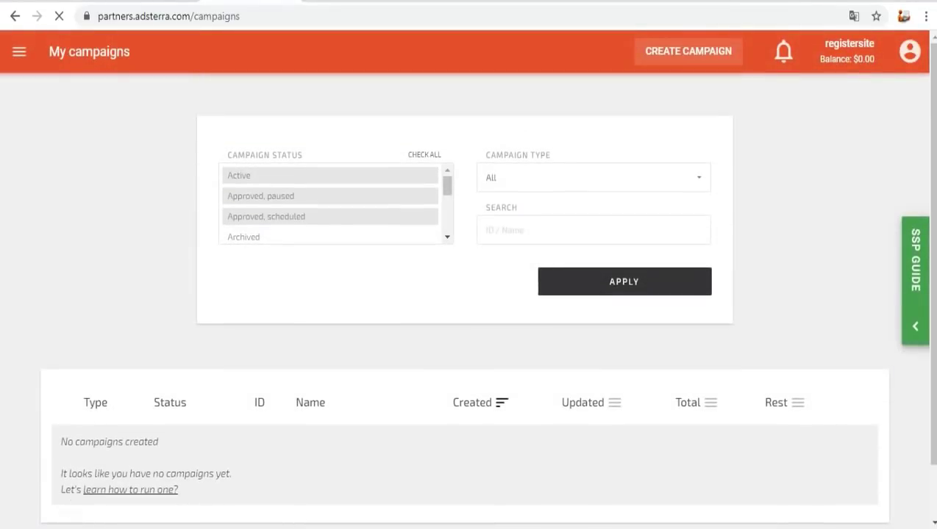
- Look through the advertiser account's navigation entries, including the Tracking options, and view the Statistics page
left_click(19, 52)
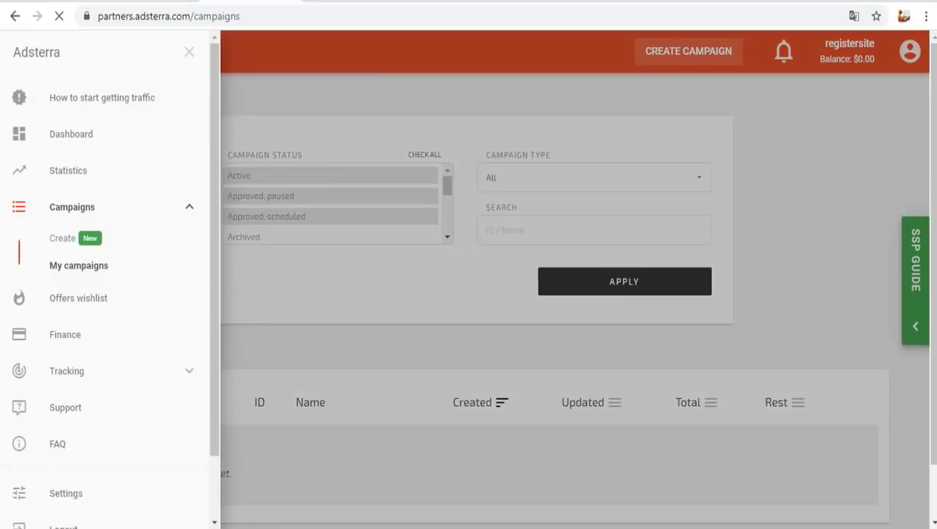
scroll(73, 297, "down", 1)
left_click(184, 303)
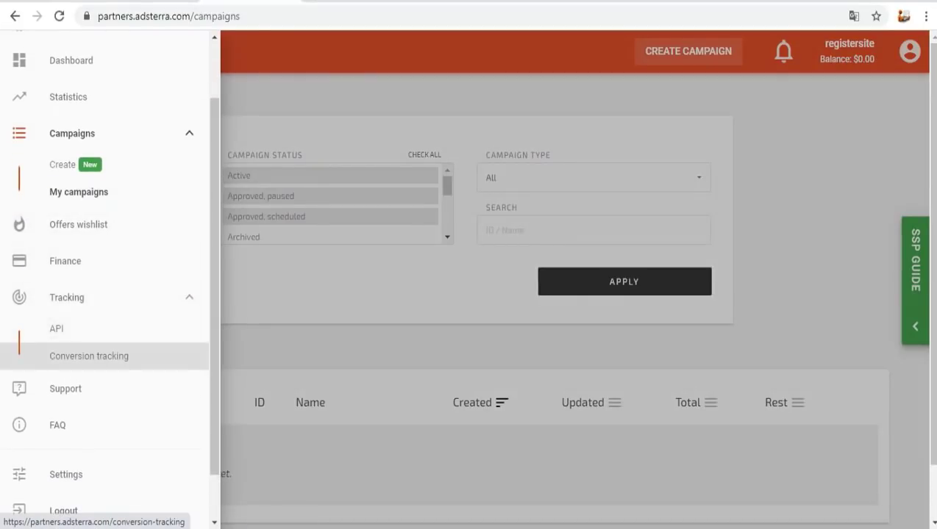
scroll(102, 375, "down", 1)
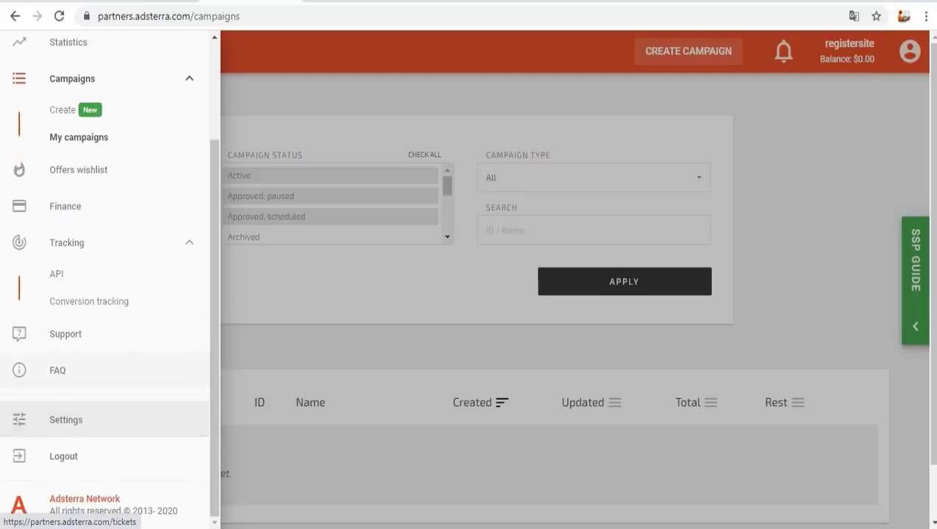
scroll(103, 331, "up", 3)
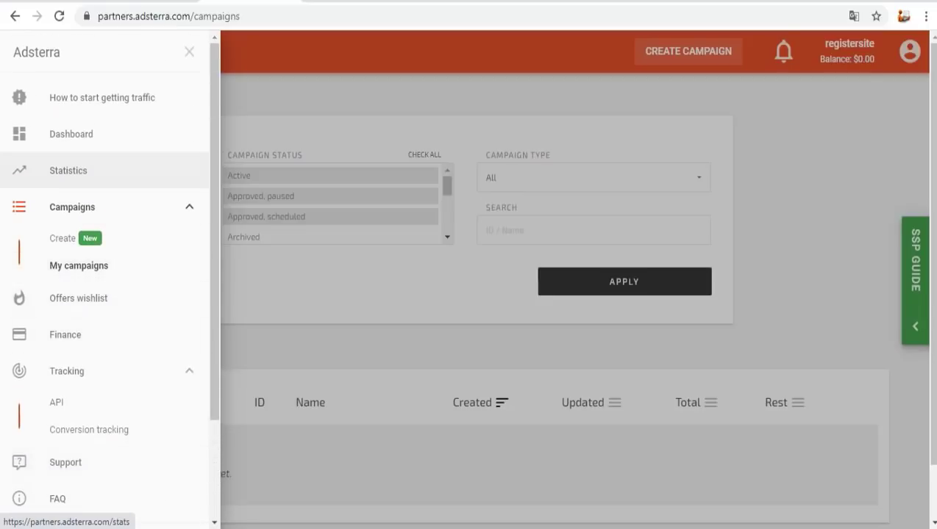
left_click(95, 170)
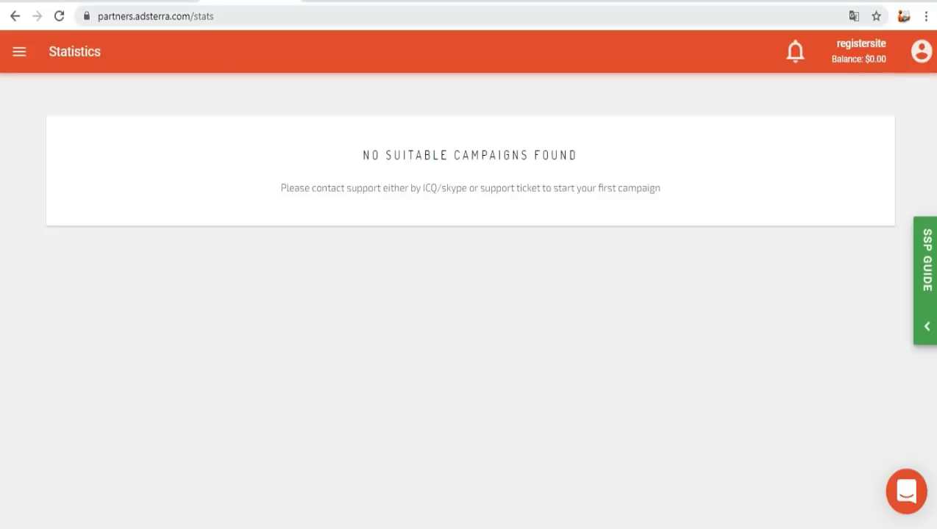
- Log out of the advertiser account and go to the adsterra.com home page
left_click(920, 51)
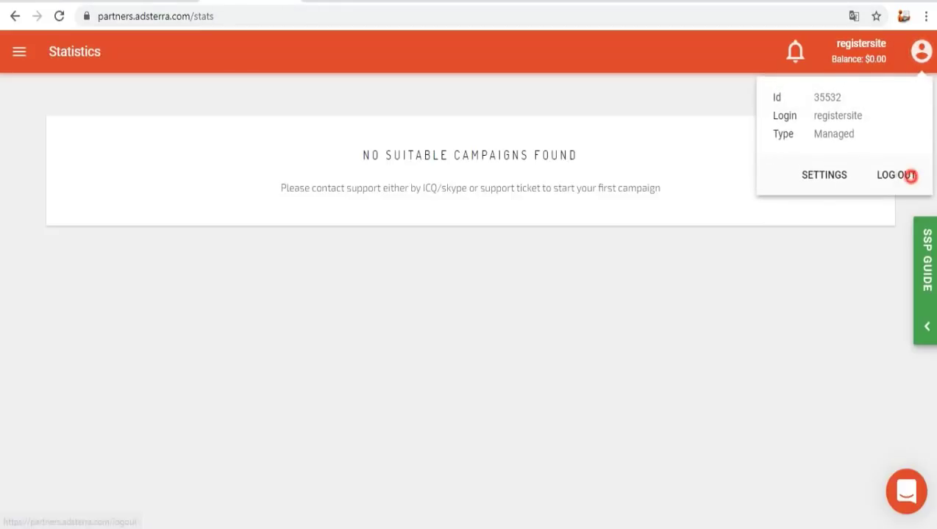
left_click(909, 176)
key("ctrl+l")
type("ad")
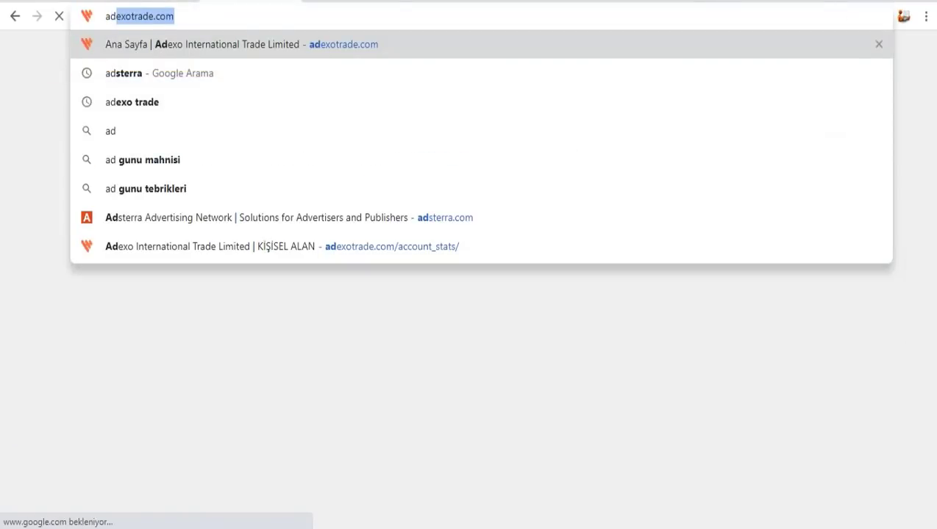
type("s")
key("Return")
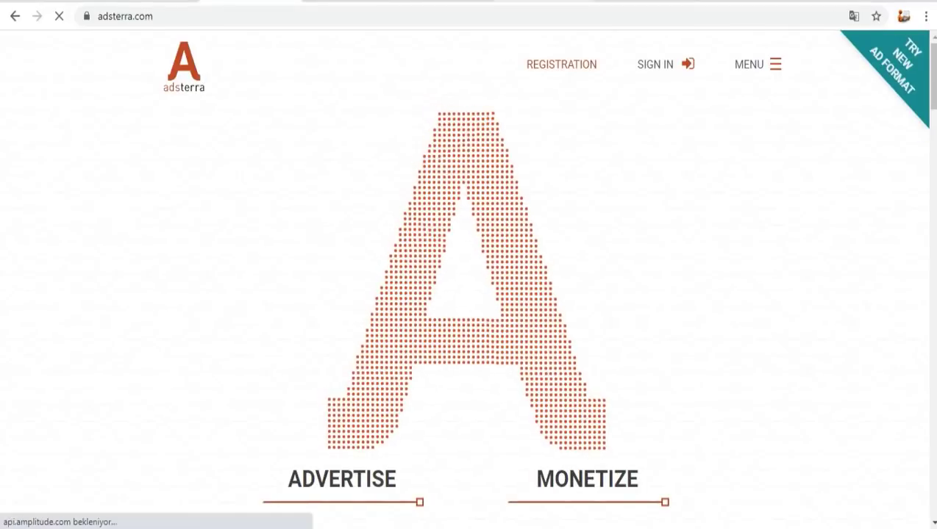
- Sign in as a publisher with the prefilled credentials and look over the Websites page
mouse_move(654, 64)
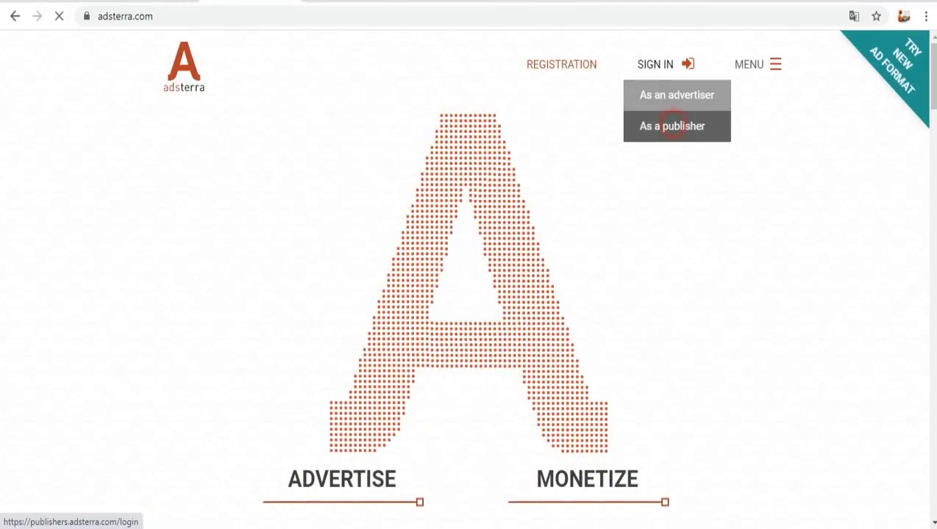
left_click(671, 126)
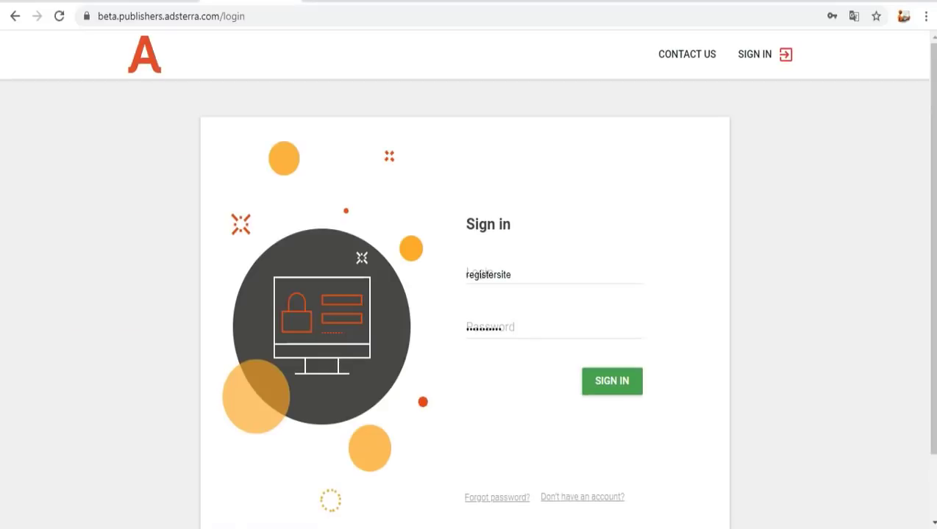
left_click(602, 382)
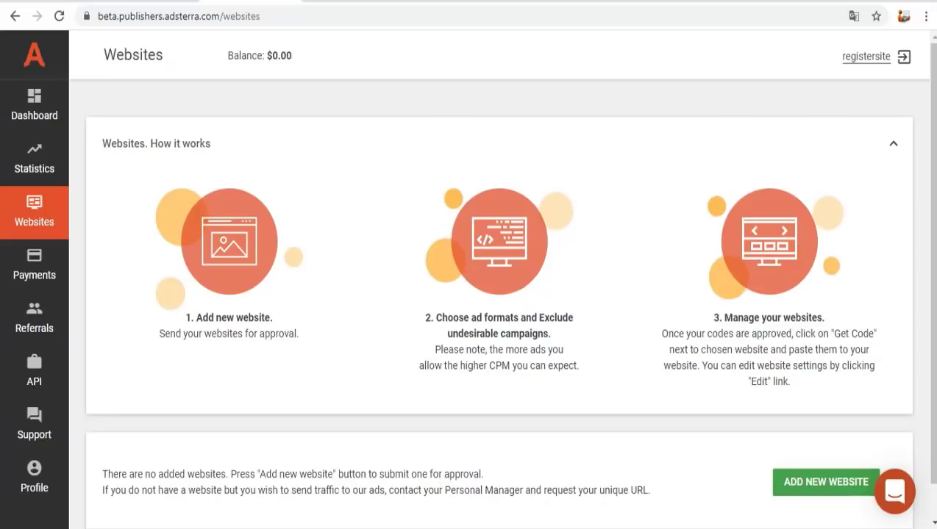
scroll(500, 285, "down", 1)
scroll(501, 284, "up", 1)
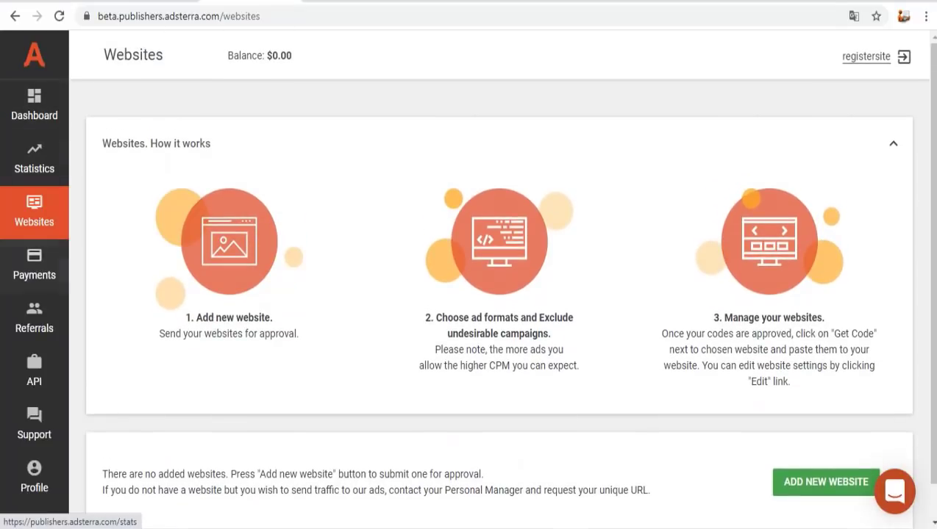
- Open the publisher Payments page and read the payment rules on payout options, fees, minimum payouts and payment dates
left_click(37, 271)
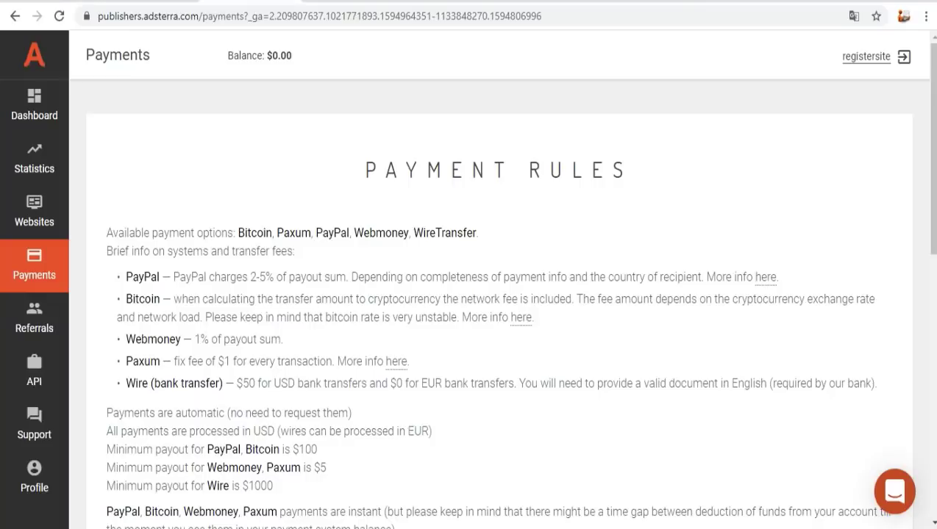
scroll(490, 294, "down", 1)
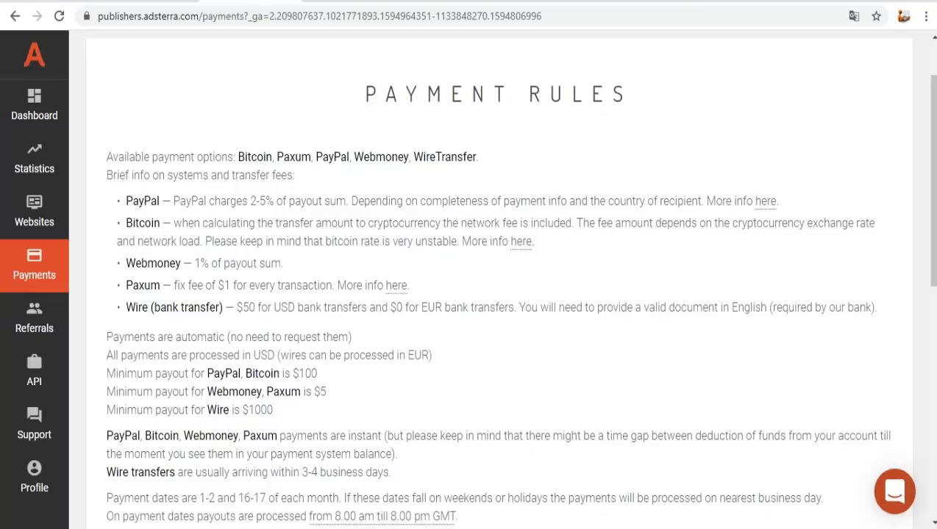
scroll(508, 279, "down", 1)
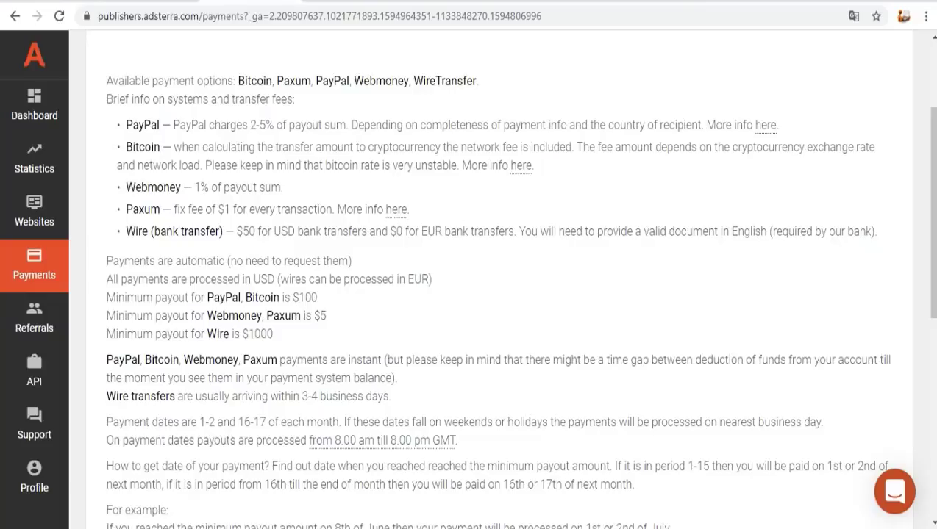
- Read the payment date rules and worked examples on the Payments page, down to the Payments History section
scroll(490, 279, "down", 2)
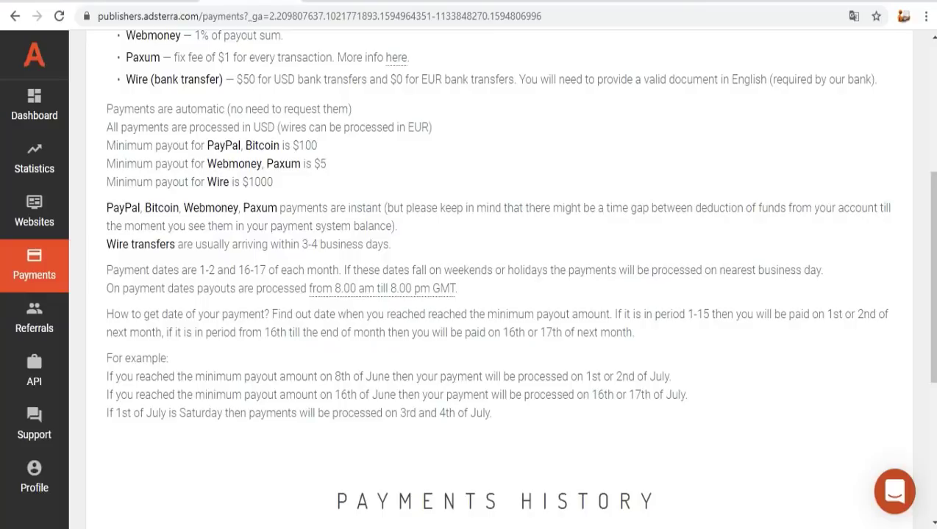
scroll(383, 212, "down", 1)
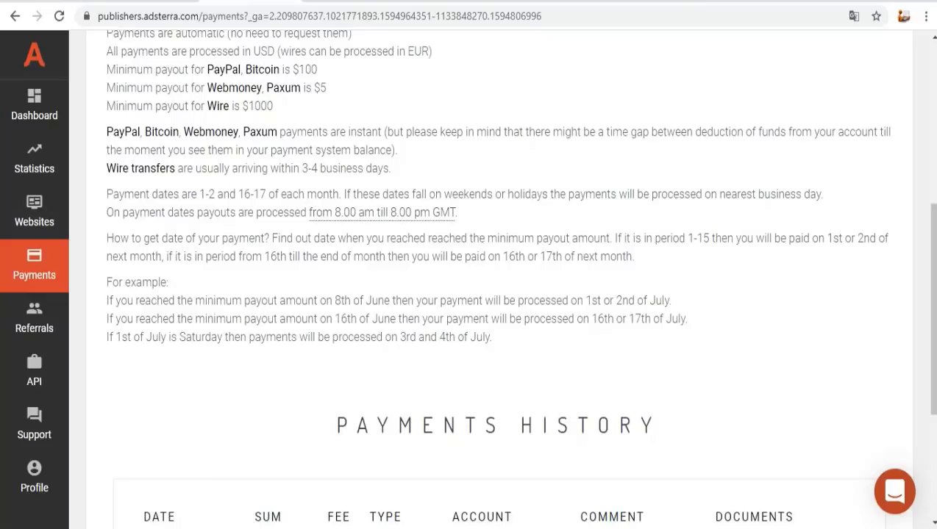
scroll(483, 272, "down", 2)
scroll(482, 272, "up", 3)
scroll(482, 272, "down", 1)
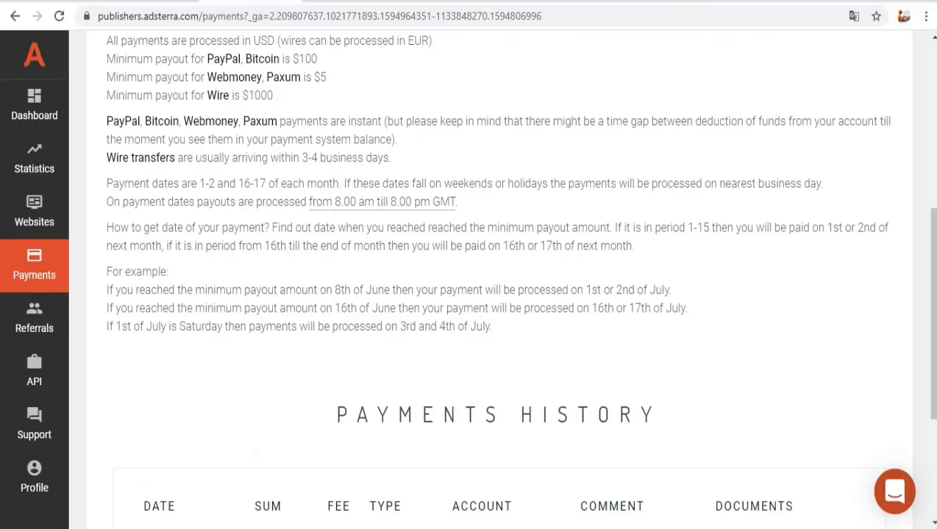
scroll(483, 272, "up", 3)
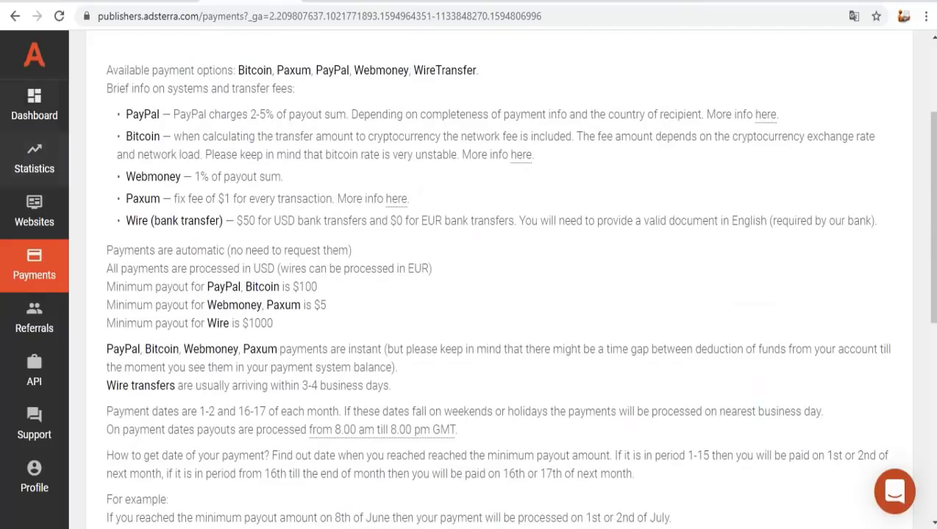
- Open the Websites page and start adding a new website with the address youtbereklam.com
left_click(34, 212)
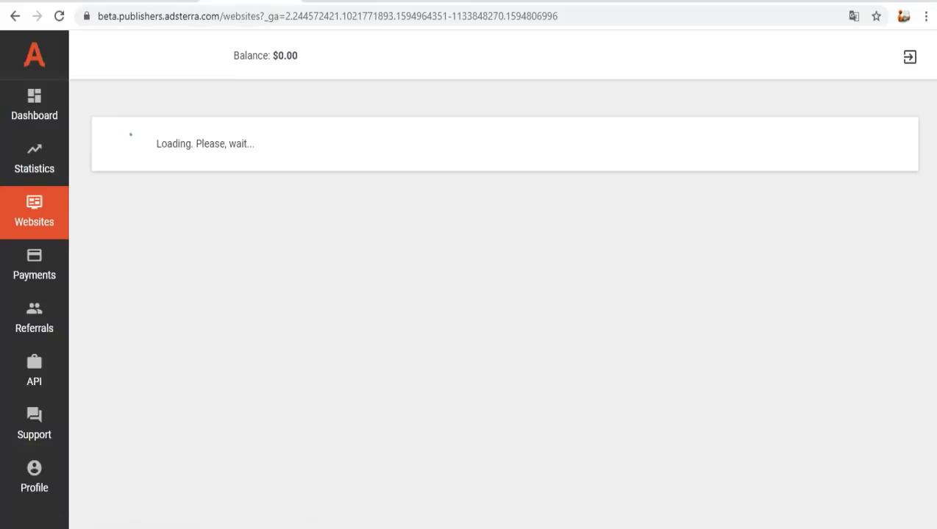
mouse_move(284, 56)
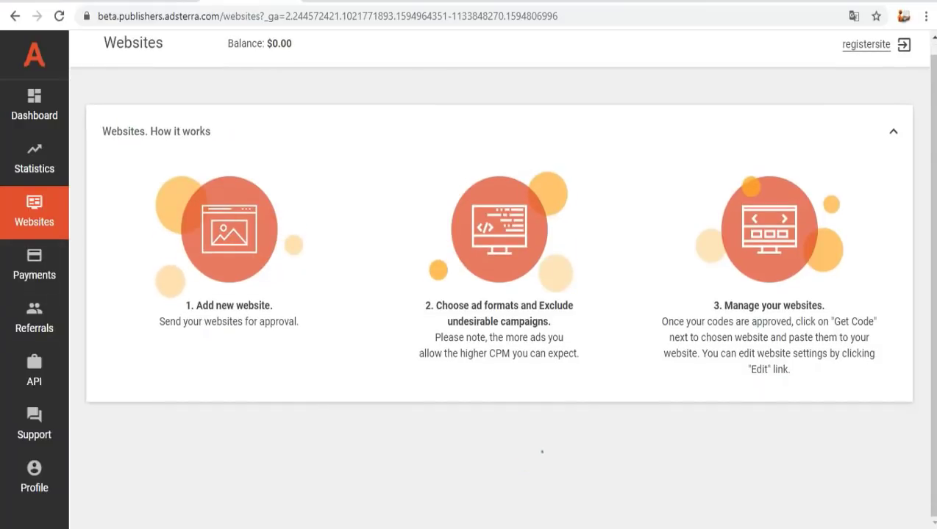
scroll(832, 446, "down", 1)
left_click(832, 446)
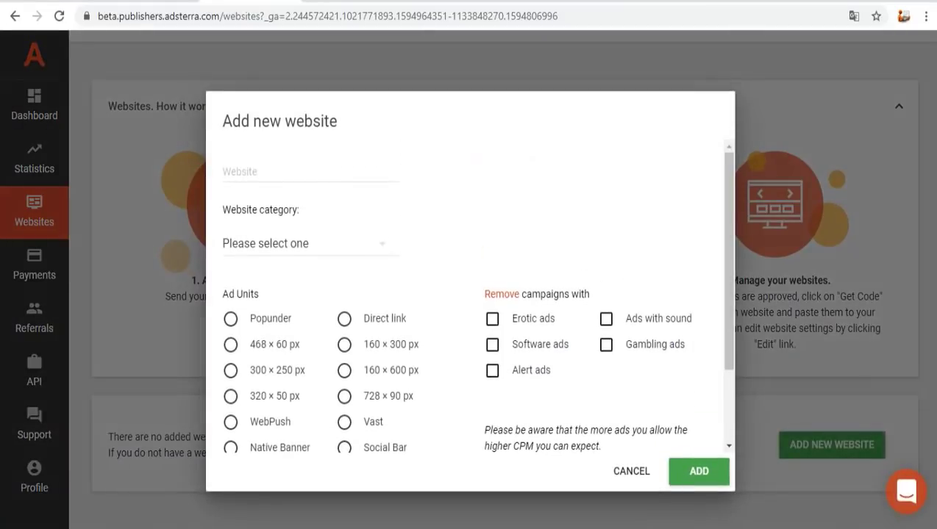
left_click(264, 170)
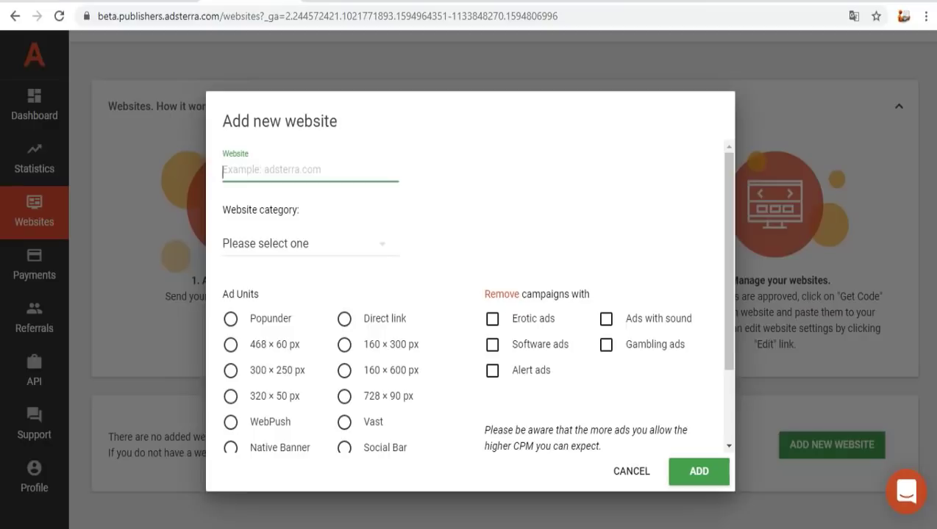
type("youtbereklam.com")
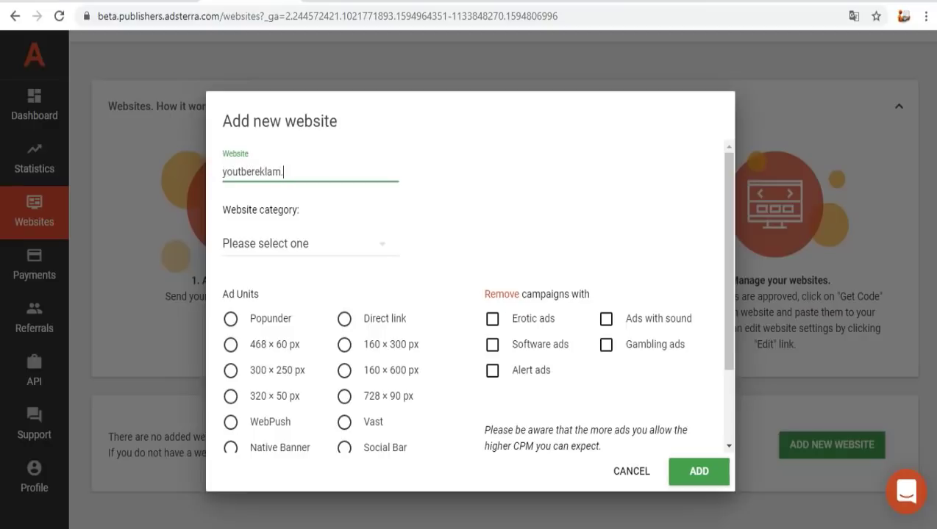
- Set the website category to Social and exclude campaigns with erotic ads
left_click(288, 234)
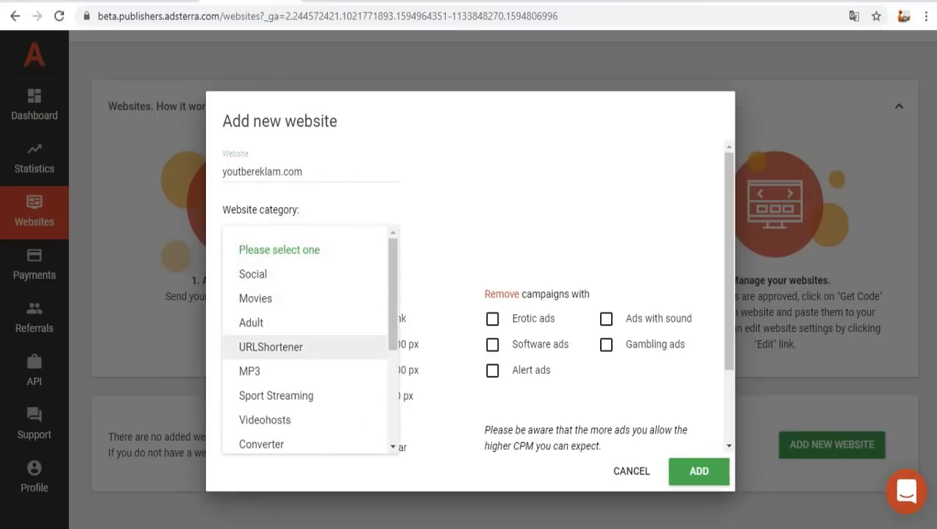
scroll(306, 346, "down", 1)
scroll(305, 346, "down", 2)
scroll(305, 346, "up", 3)
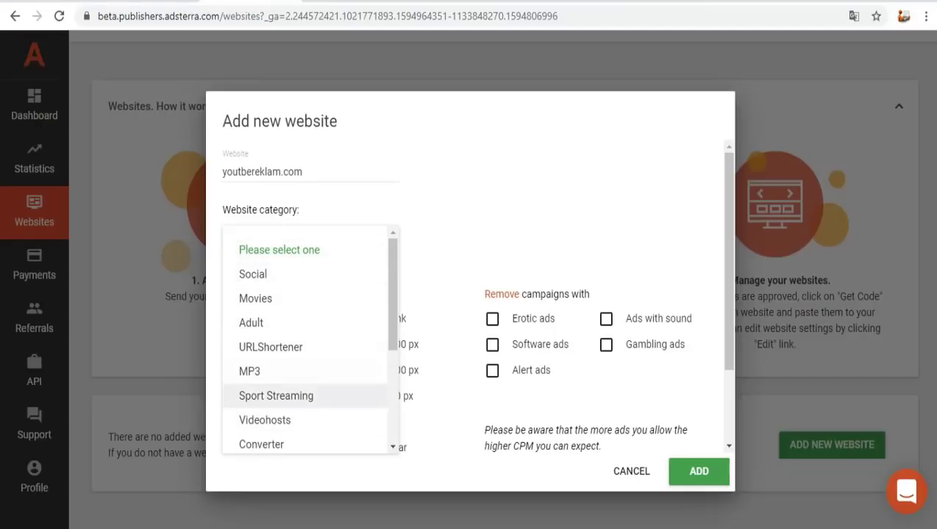
left_click(269, 273)
left_click(491, 318)
- Choose Popunder as the only ad unit and submit the new website for approval
scroll(492, 318, "down", 2)
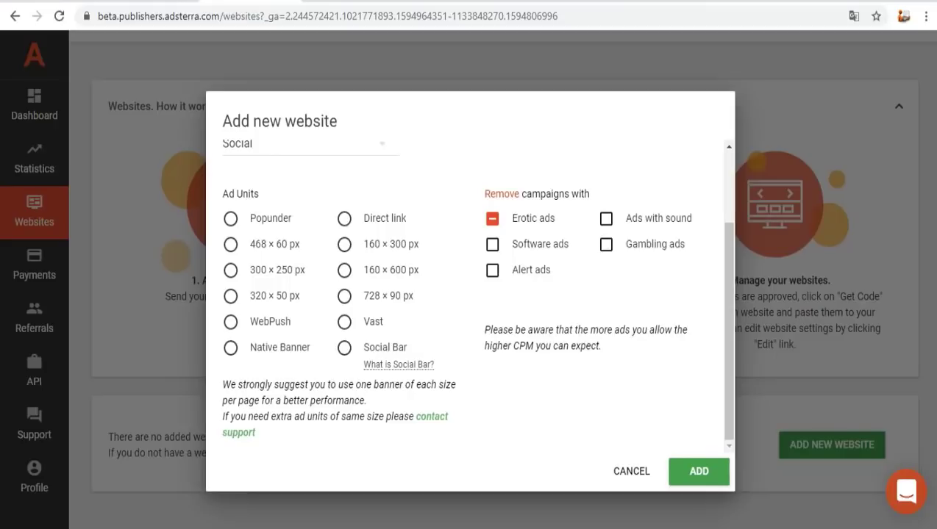
left_click(243, 217)
left_click(345, 270)
left_click(231, 218)
left_click(698, 469)
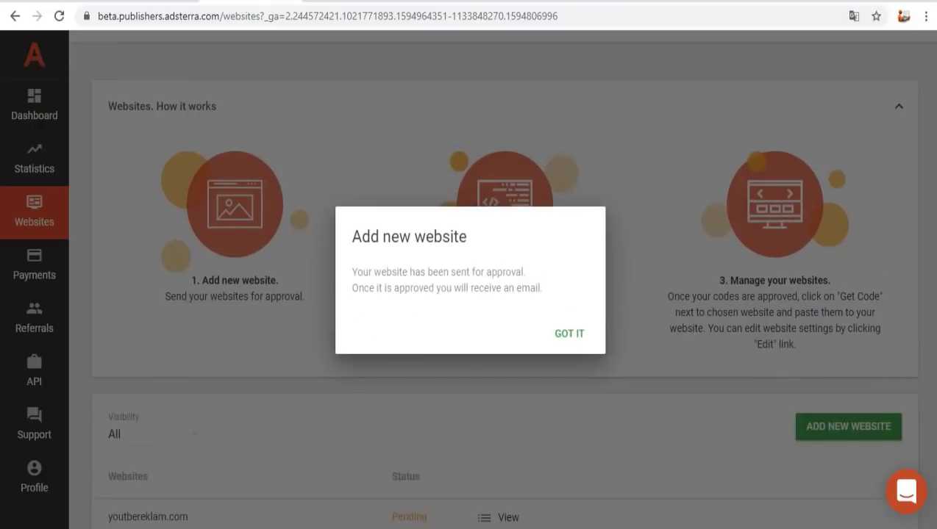
left_click(569, 334)
- View the submitted details of the pending website youtbereklam.com and close them
scroll(568, 330, "down", 1)
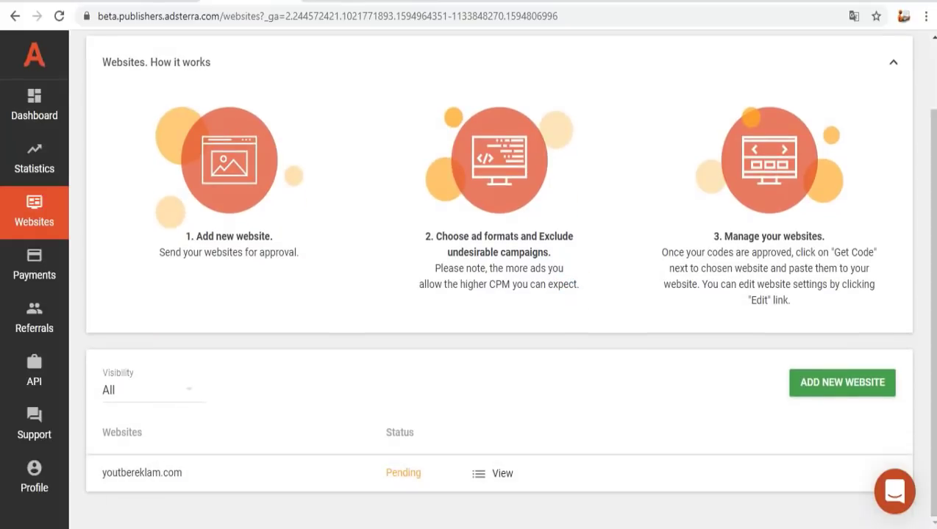
left_click(492, 473)
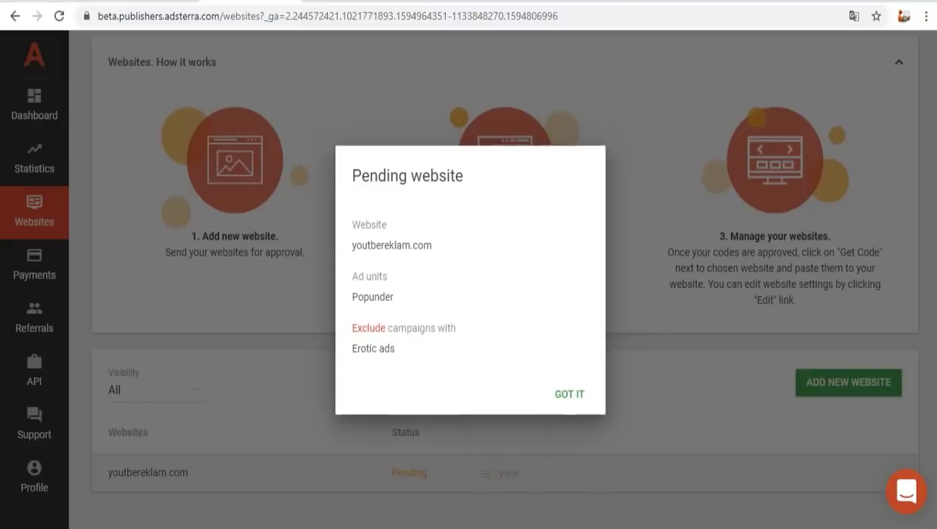
left_click(569, 394)
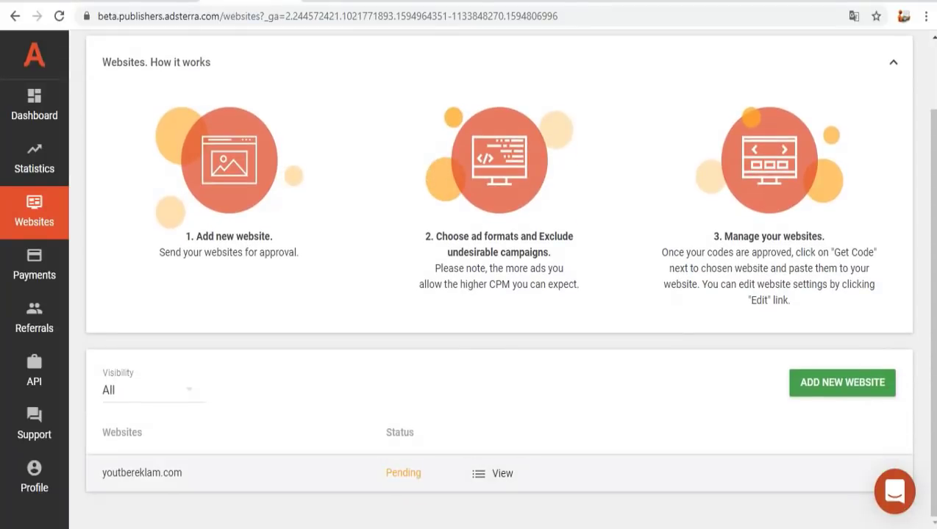
scroll(500, 279, "up", 1)
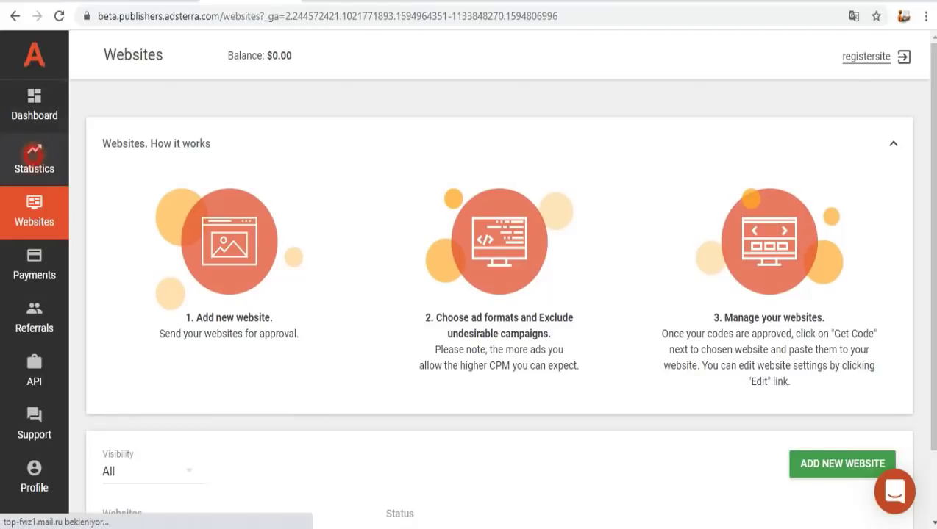
- View the publisher account's Statistics, API tokens and Referrals pages, and open the Dashboard
left_click(34, 158)
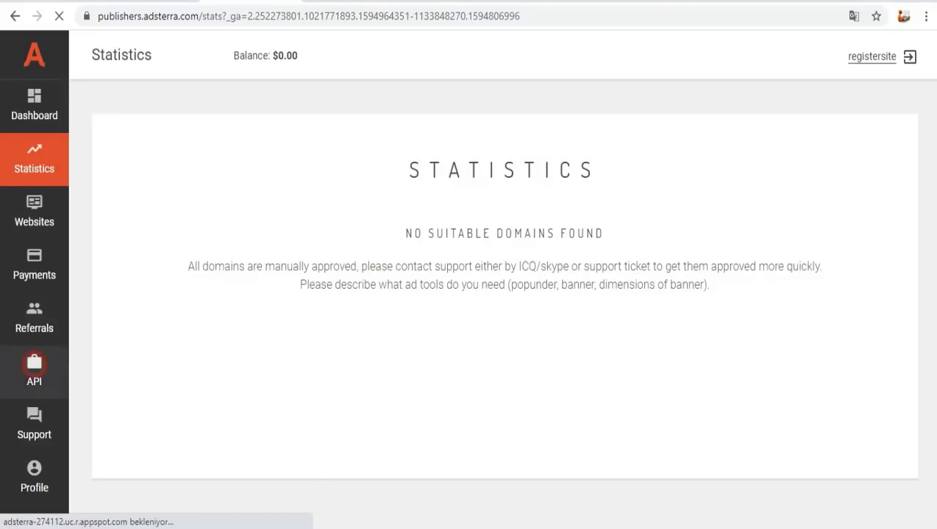
left_click(34, 371)
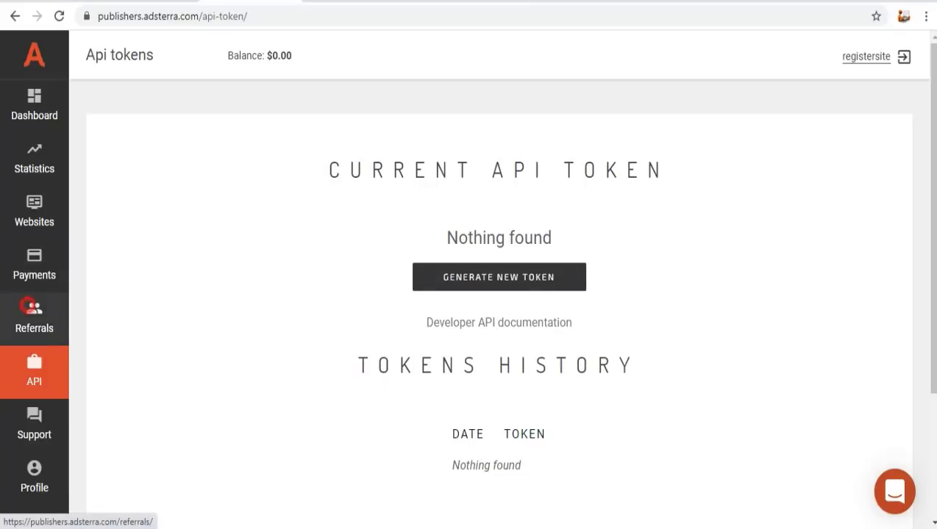
left_click(34, 316)
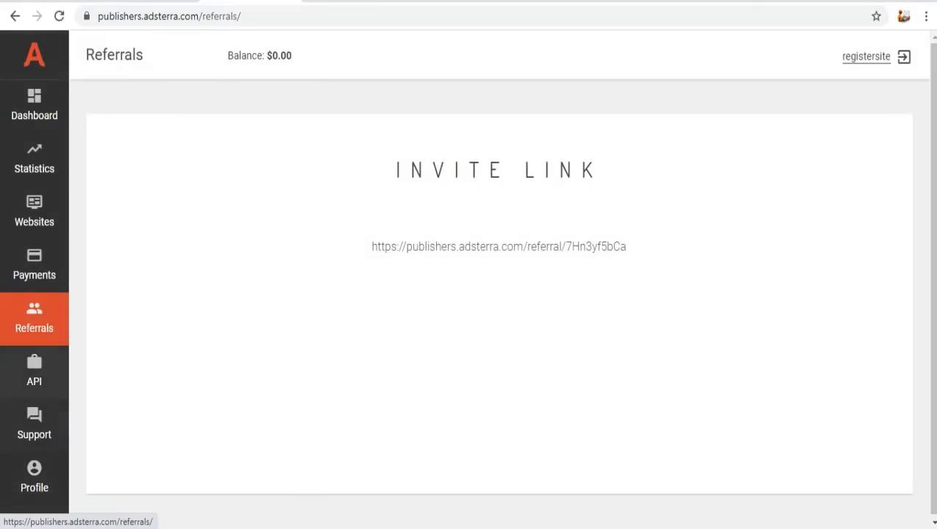
left_click(34, 105)
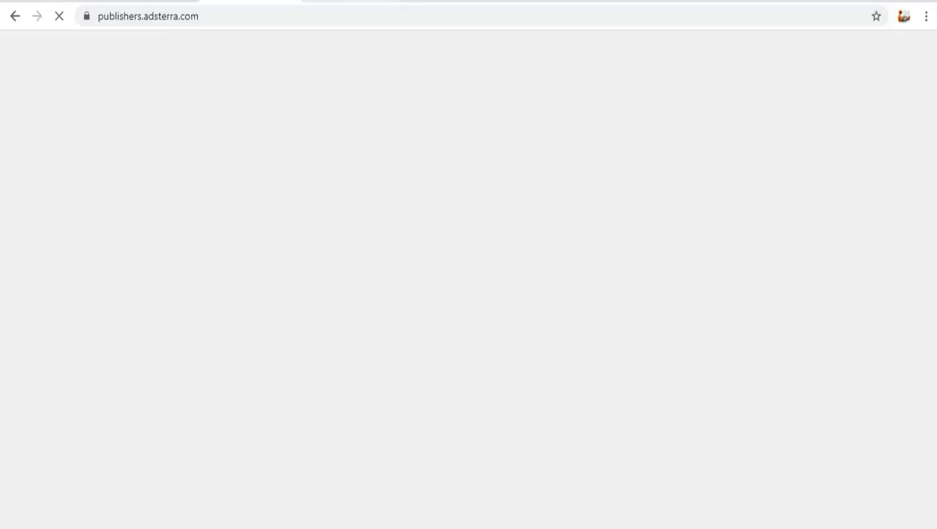
- Leave the publisher account pages and go to the adsterra.com home page
left_click(244, 25)
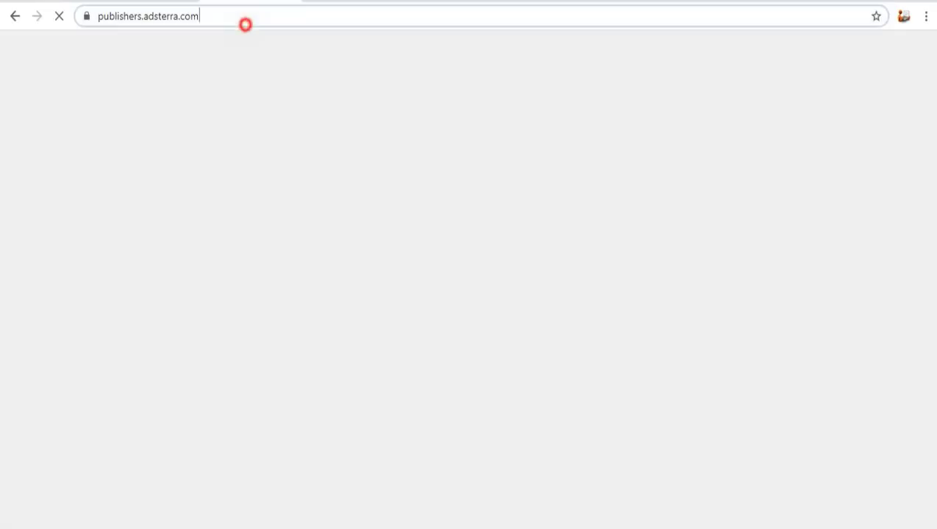
left_click(251, 22)
triple_click(266, 22)
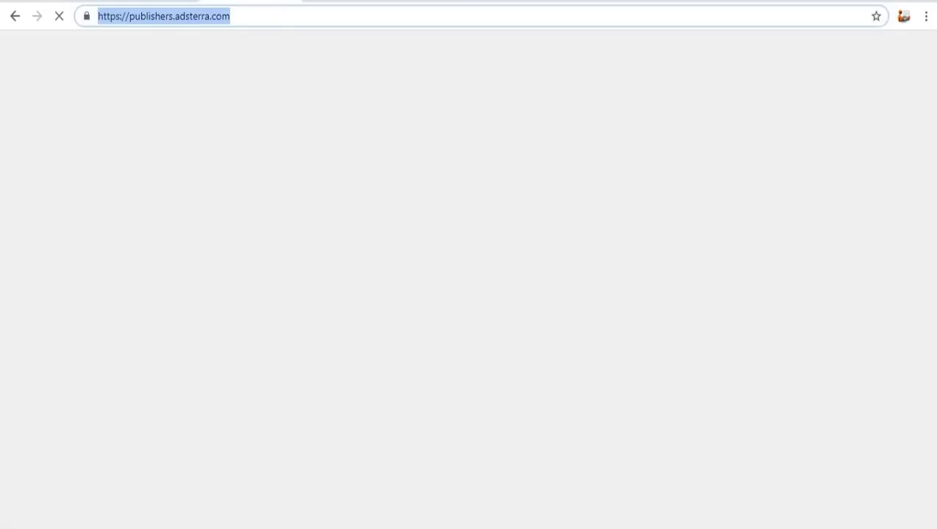
type("a")
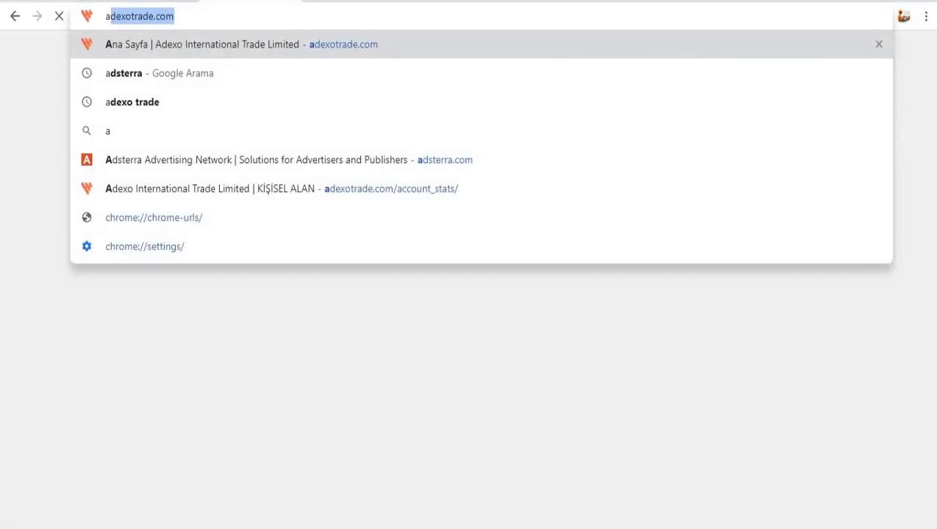
type("ds")
key("Return")
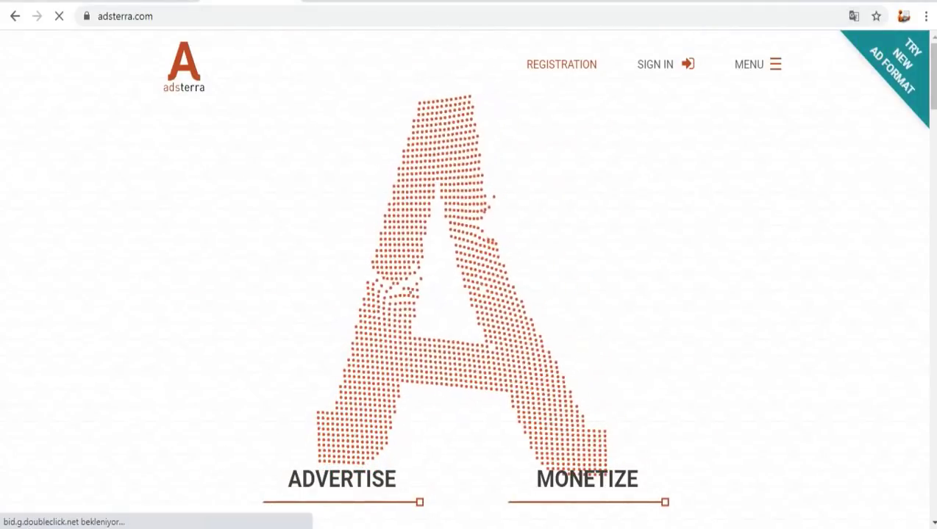
- Look through the Adsterra home page, including the feature descriptions, the Advertisers and Publishers sections and the Partners, and return to its beginning
scroll(468, 294, "down", 6)
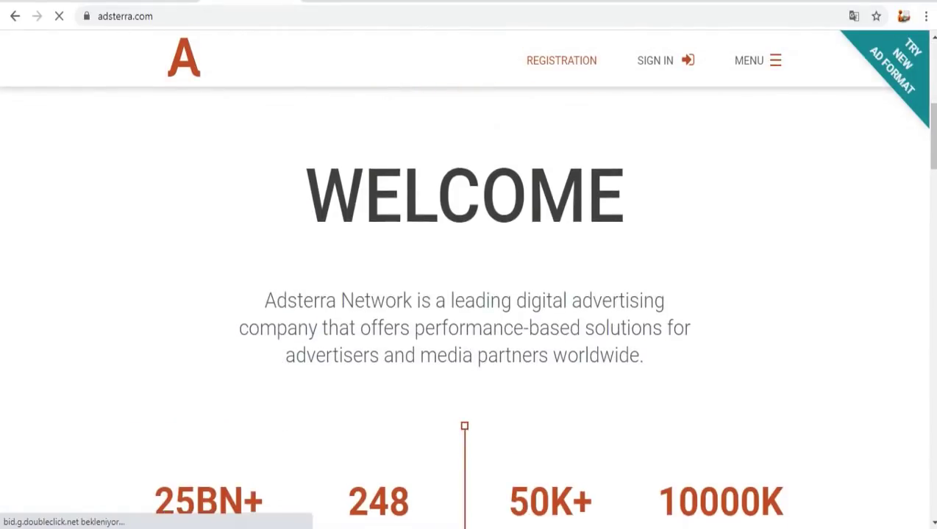
scroll(468, 294, "down", 10)
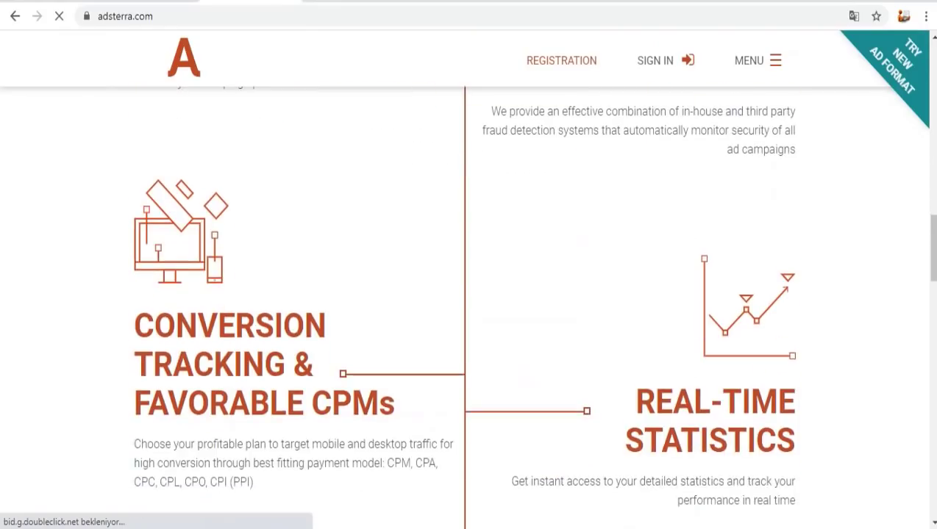
scroll(469, 294, "down", 3)
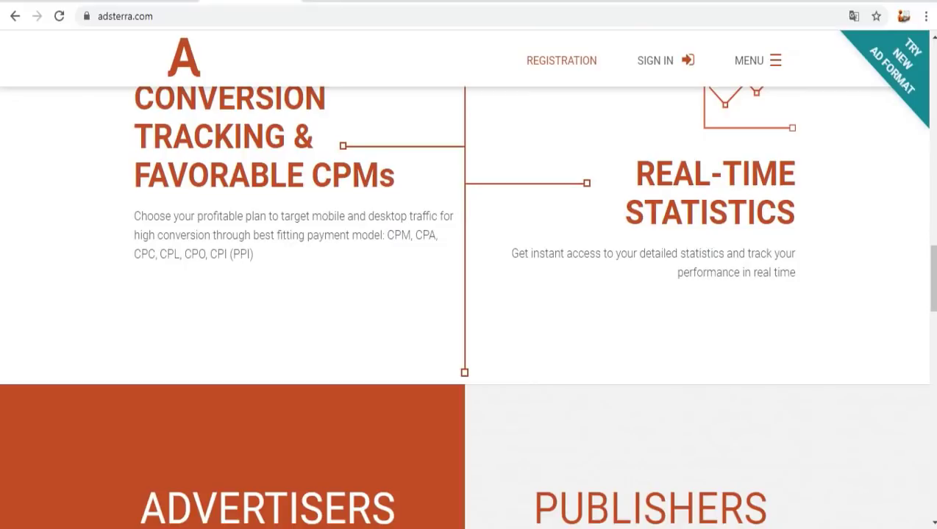
scroll(469, 294, "down", 9)
scroll(468, 294, "up", 4)
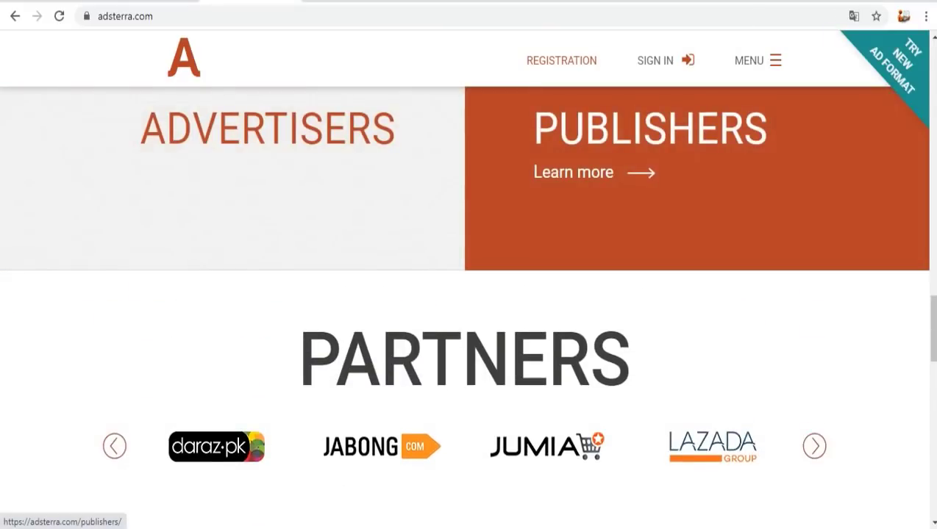
scroll(468, 307, "down", 3)
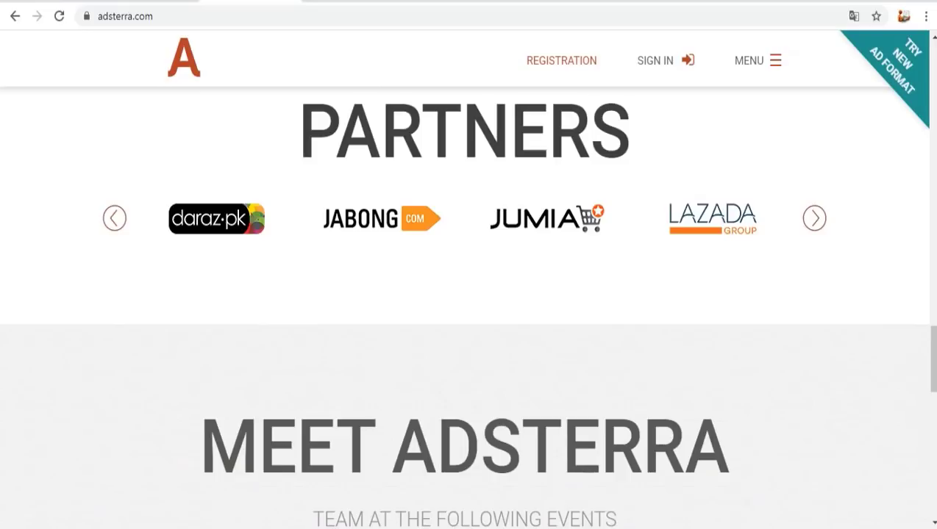
scroll(468, 294, "up", 15)
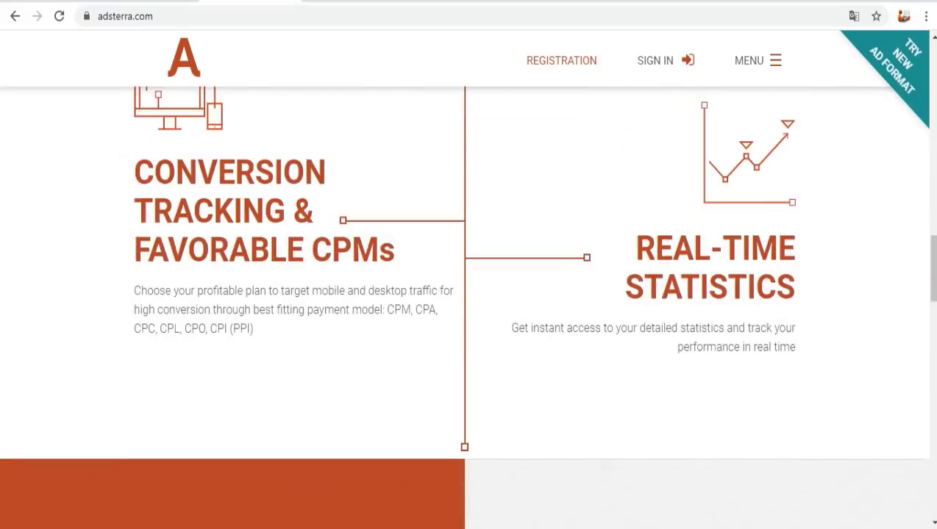
scroll(468, 294, "up", 5)
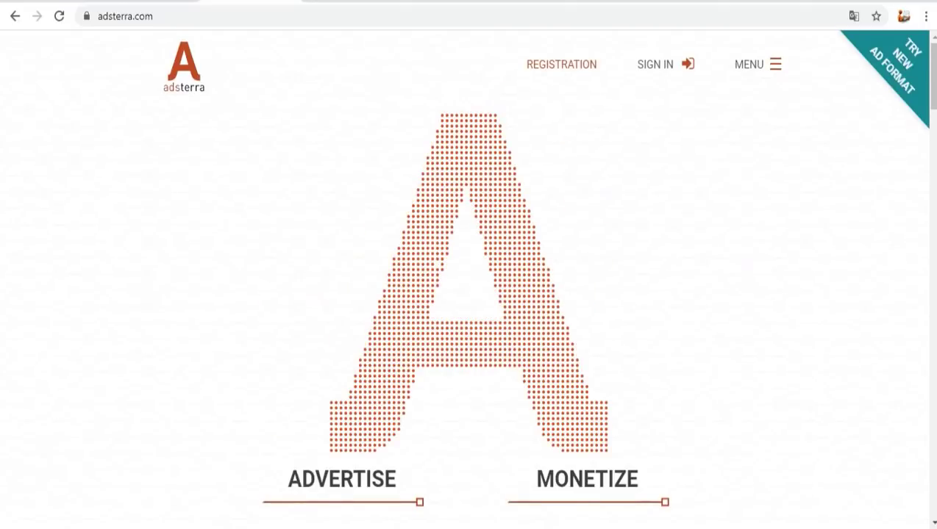